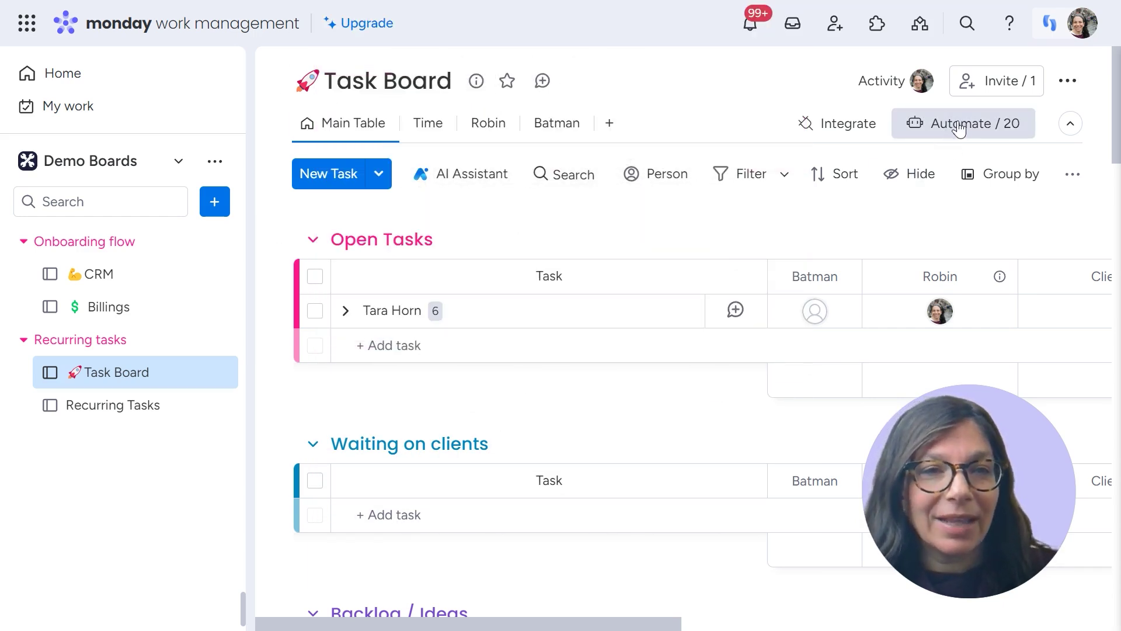
# Start a new Task Board automation with an 'every time period' trigger.
pyautogui.click(953, 132)
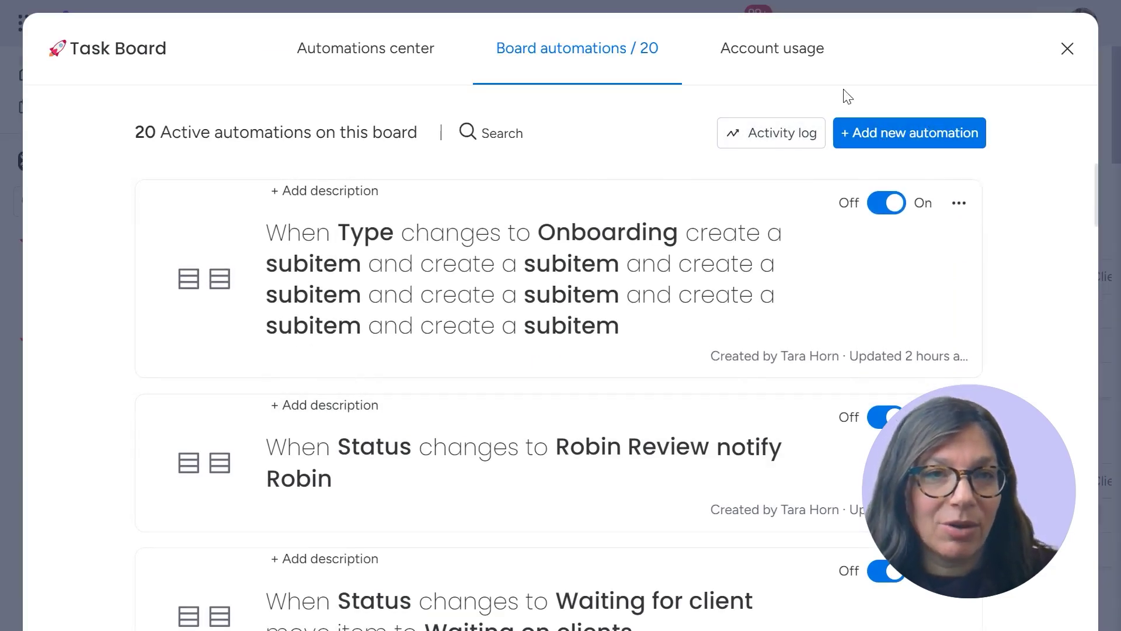
pyautogui.click(913, 136)
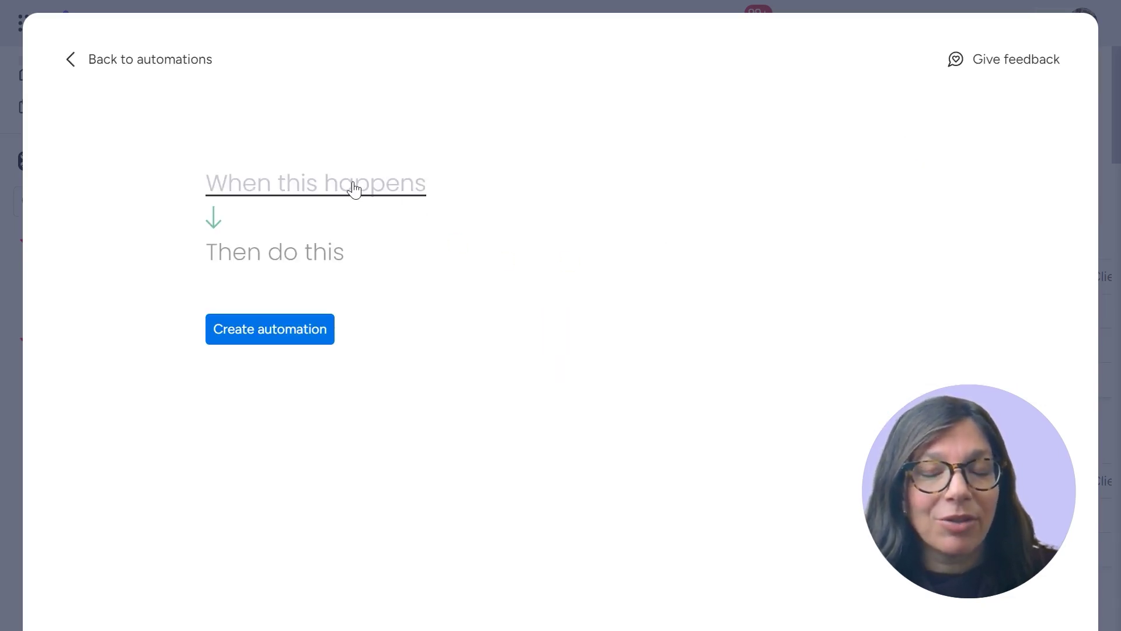
pyautogui.click(332, 186)
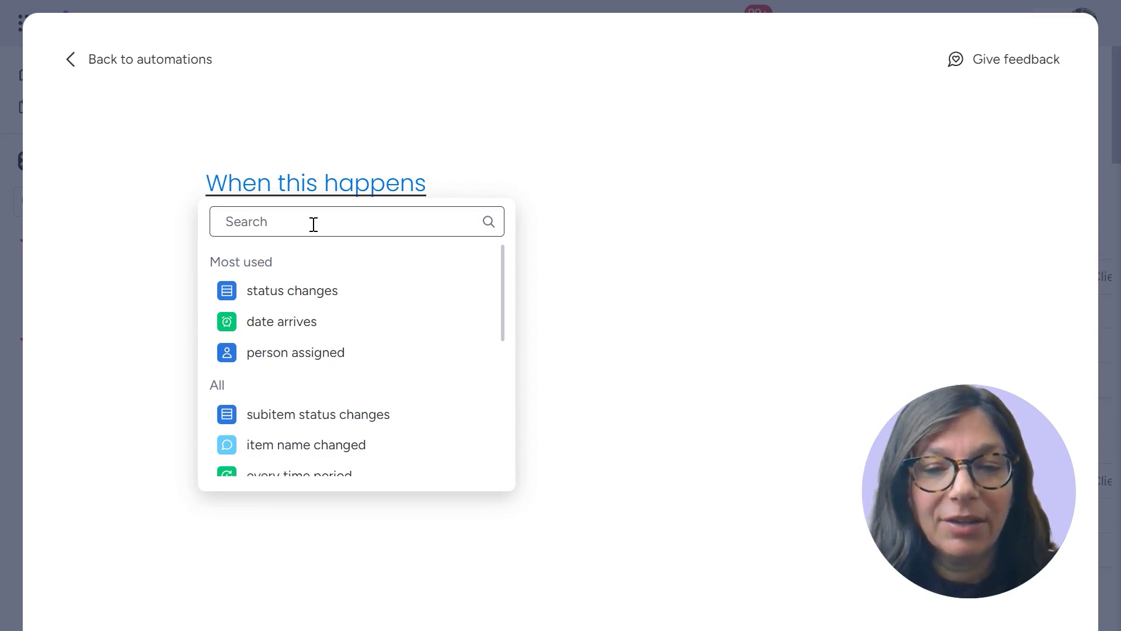
pyautogui.write('every')
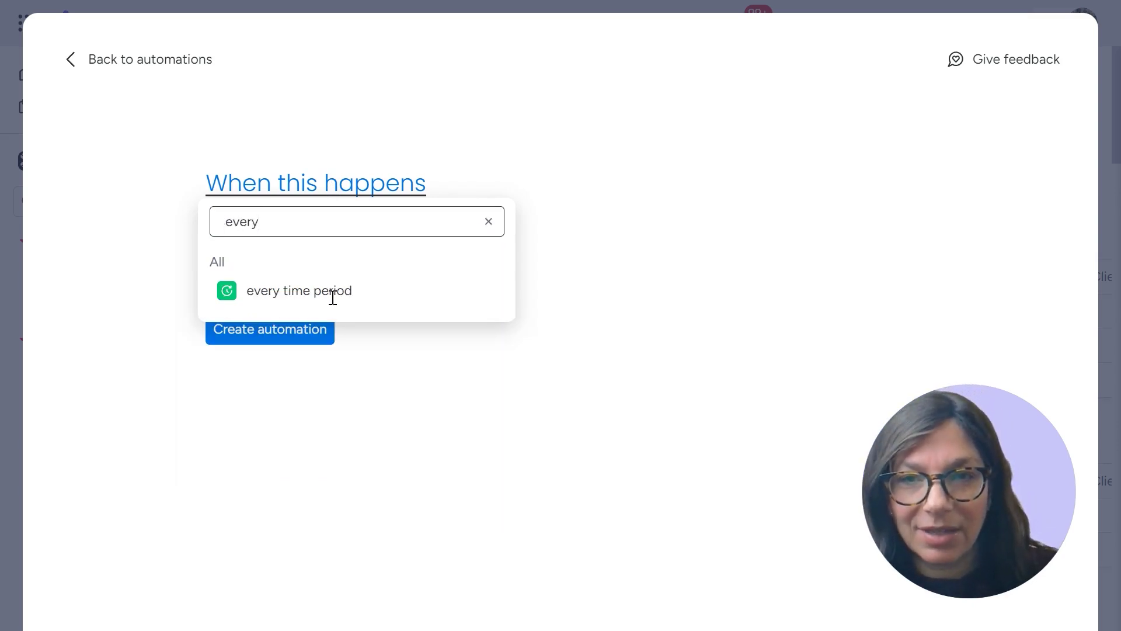
pyautogui.click(331, 296)
# Schedule the trigger to run monthly on the 1st at 8 AM.
pyautogui.click(333, 184)
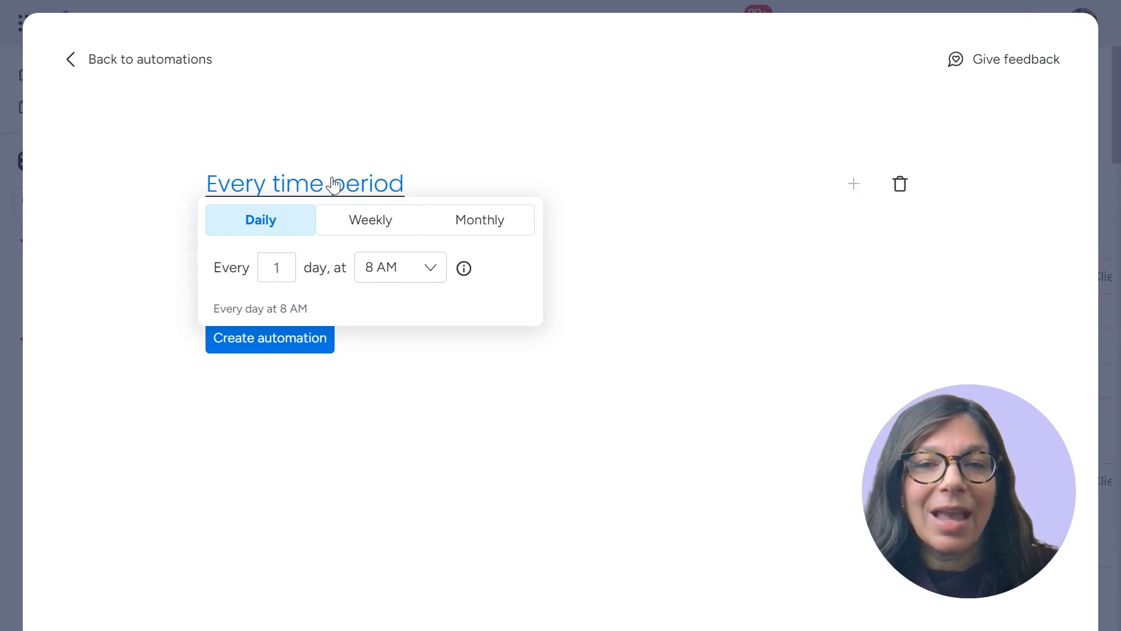
pyautogui.click(276, 222)
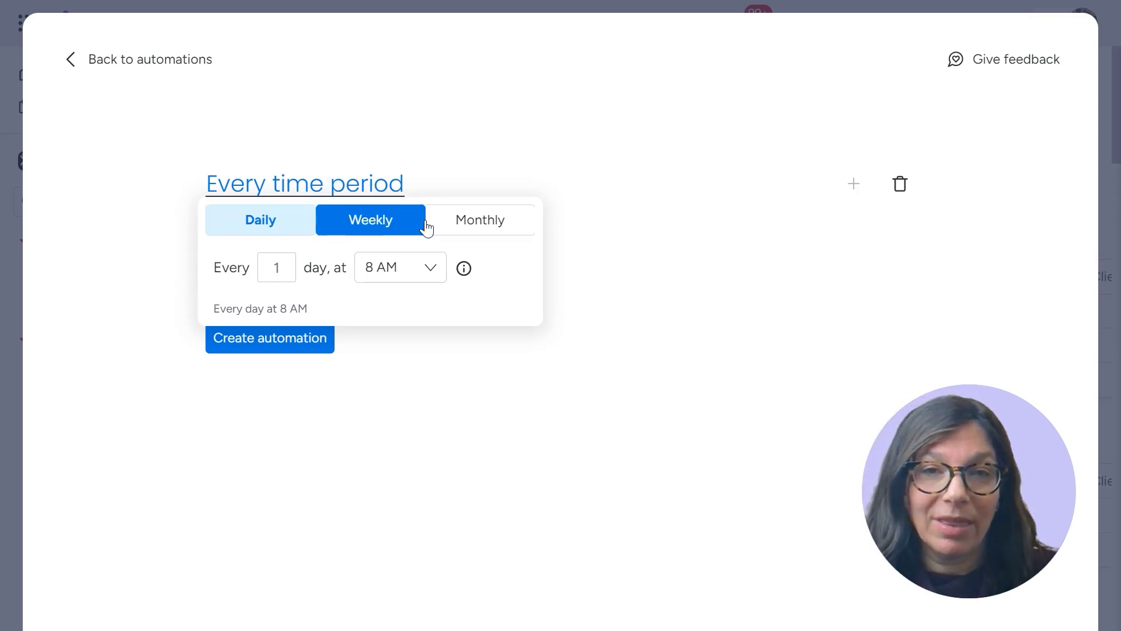
pyautogui.click(465, 228)
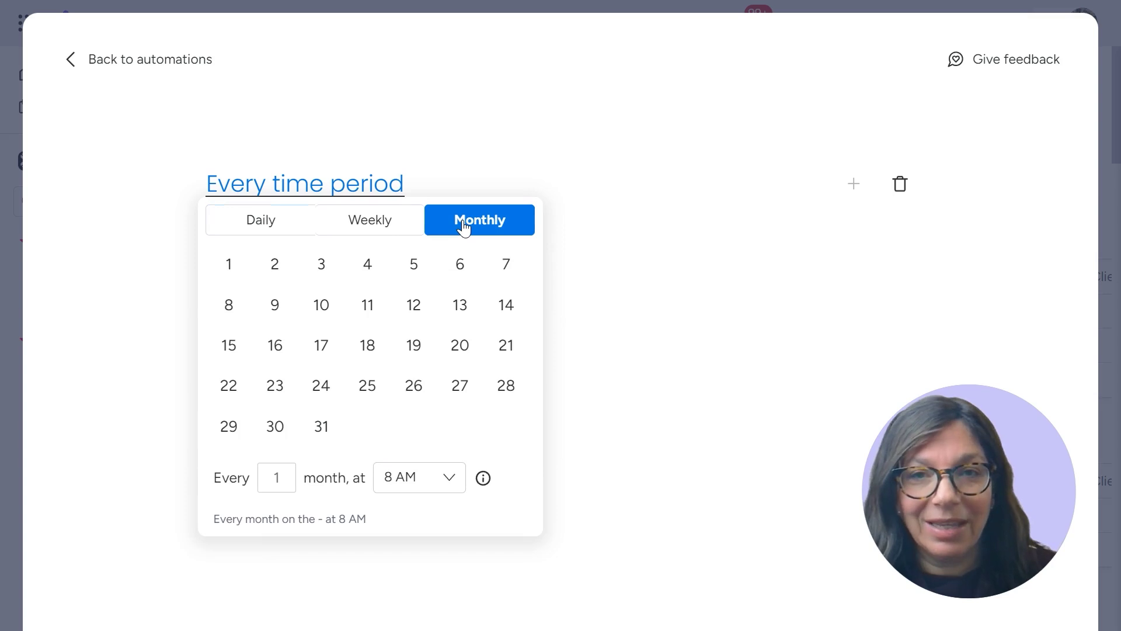
pyautogui.click(230, 273)
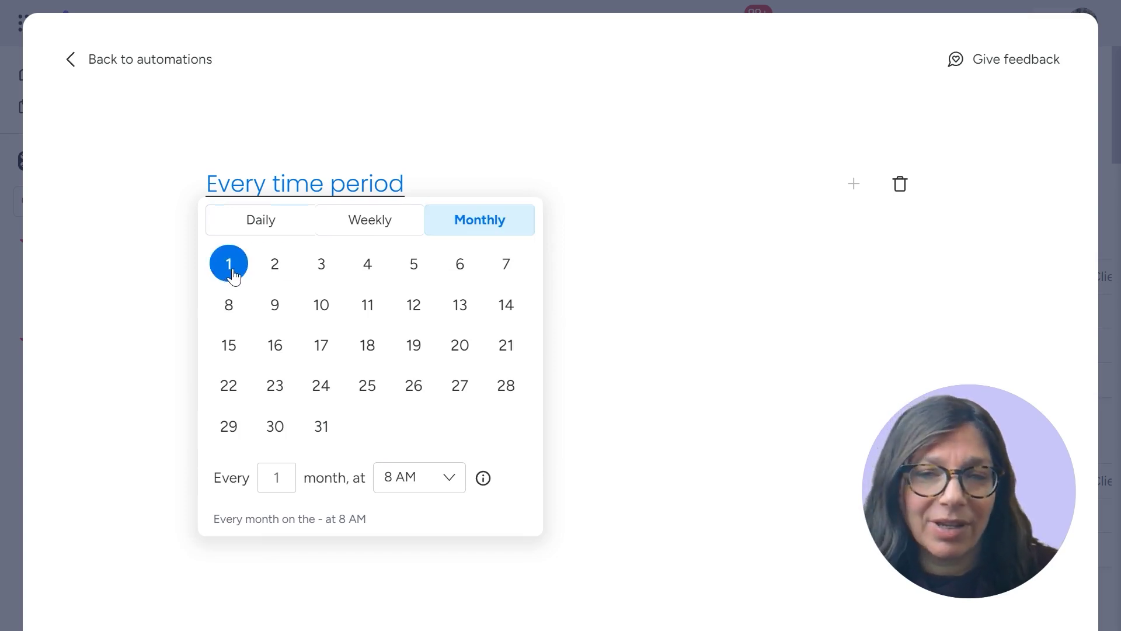
pyautogui.click(233, 275)
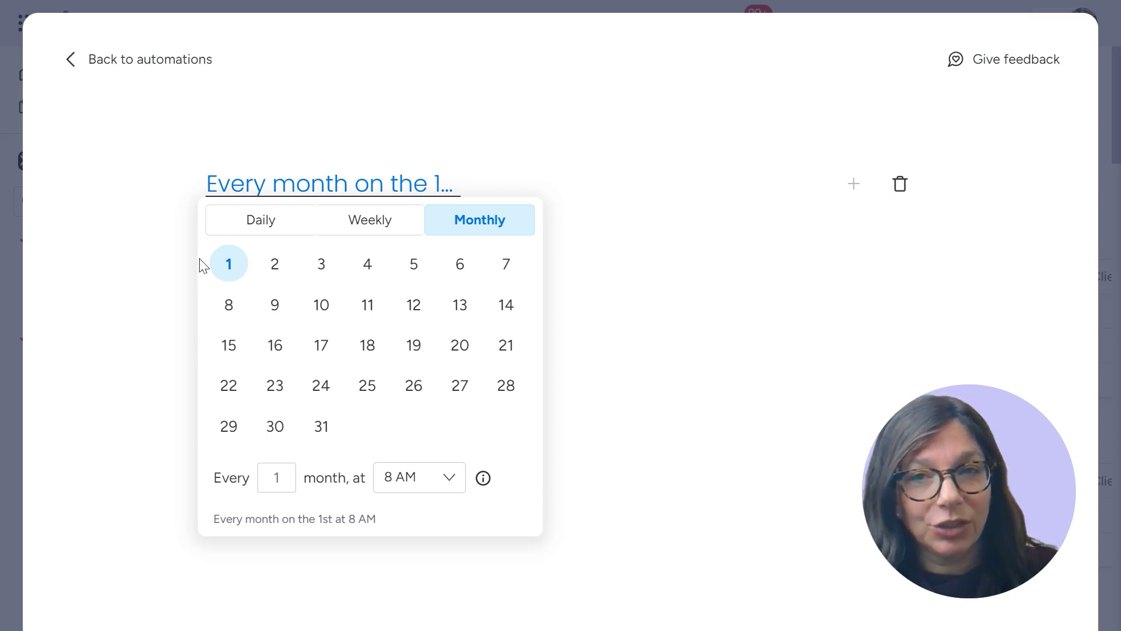
pyautogui.click(134, 213)
# Make the action create an item named 'Monthly Report'.
pyautogui.click(275, 260)
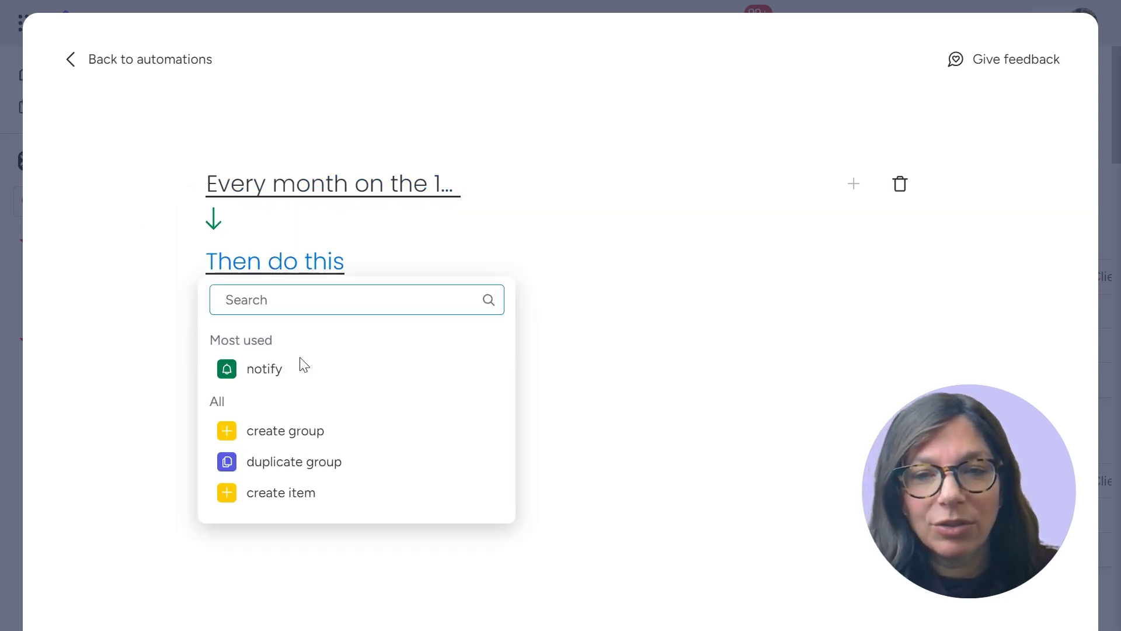
pyautogui.click(308, 492)
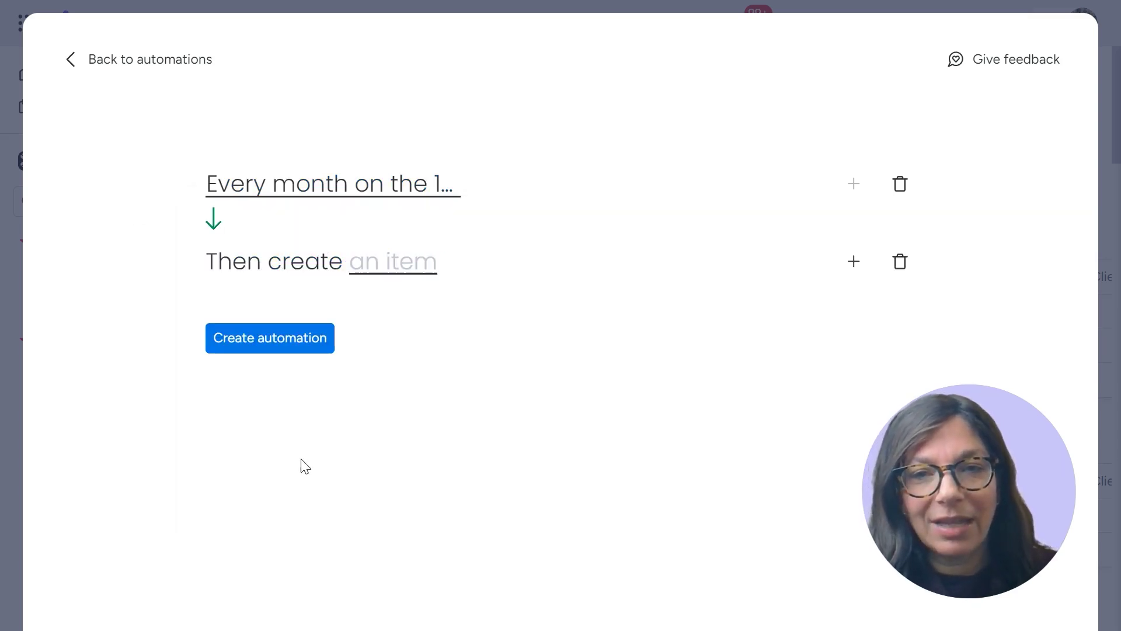
pyautogui.click(389, 276)
pyautogui.click(524, 196)
pyautogui.moveTo(524, 197); pyautogui.dragTo(442, 205)
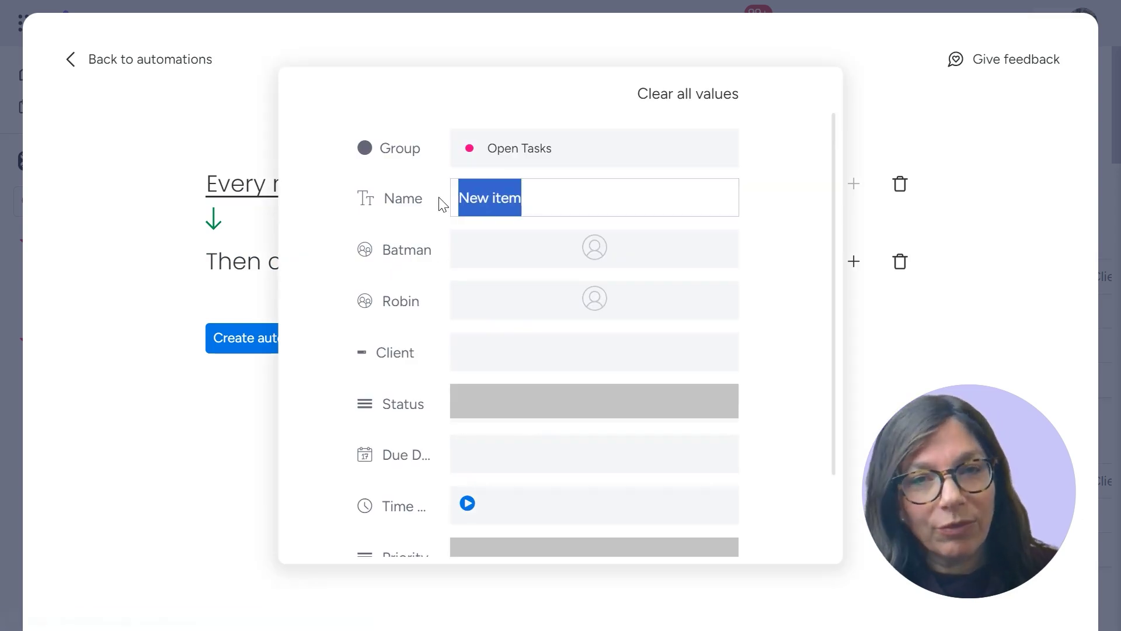
pyautogui.write('Monthly ')
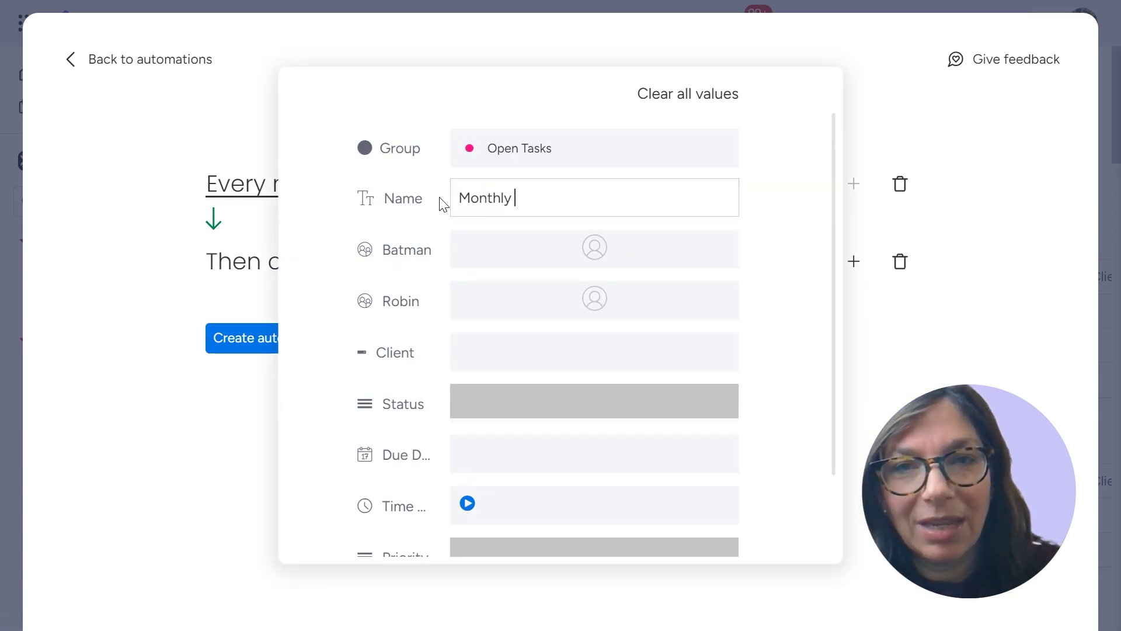
pyautogui.write('REport')
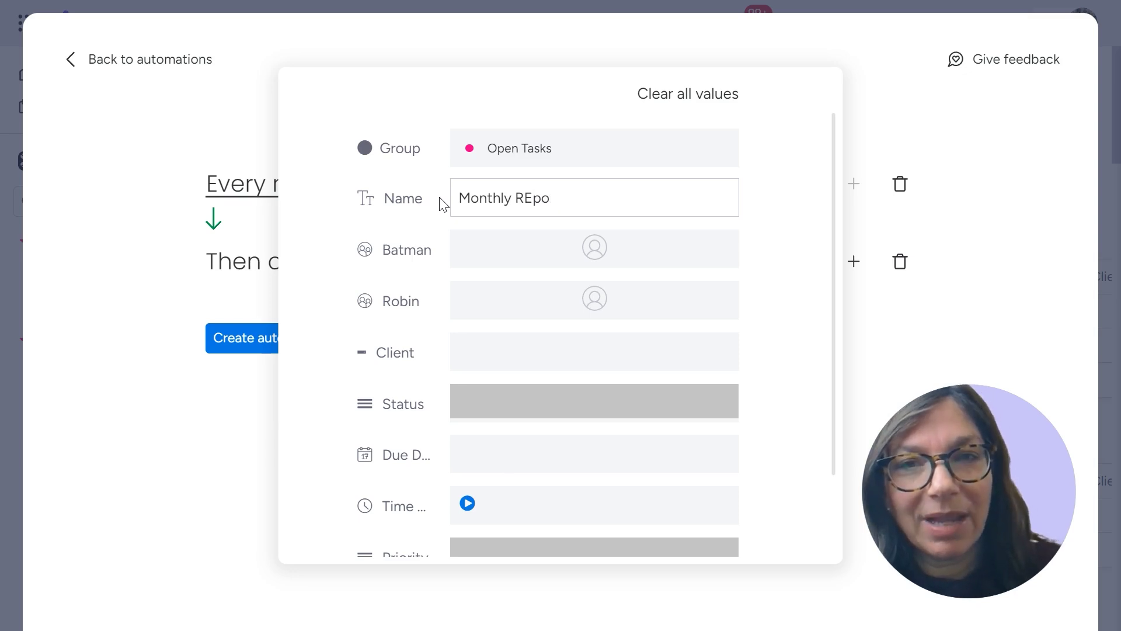
pyautogui.press('BackSpace')
pyautogui.press('BackSpace')
pyautogui.press('BackSpace')
pyautogui.write('eport')
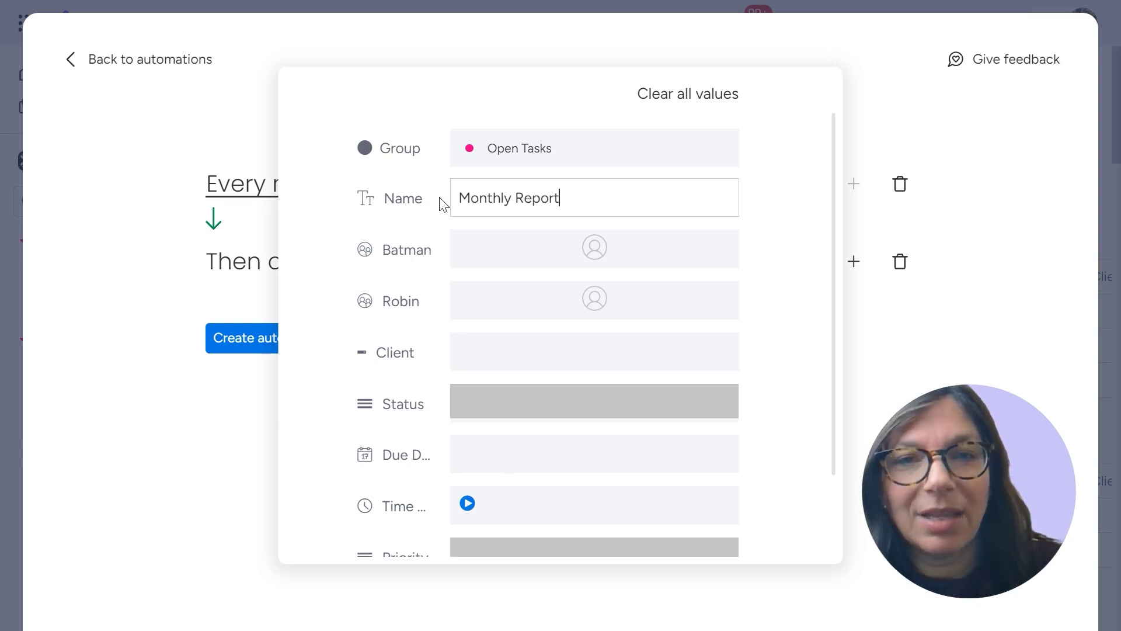
# Assign a person in the Robin column and set the item's status to Not Started.
pyautogui.click(596, 303)
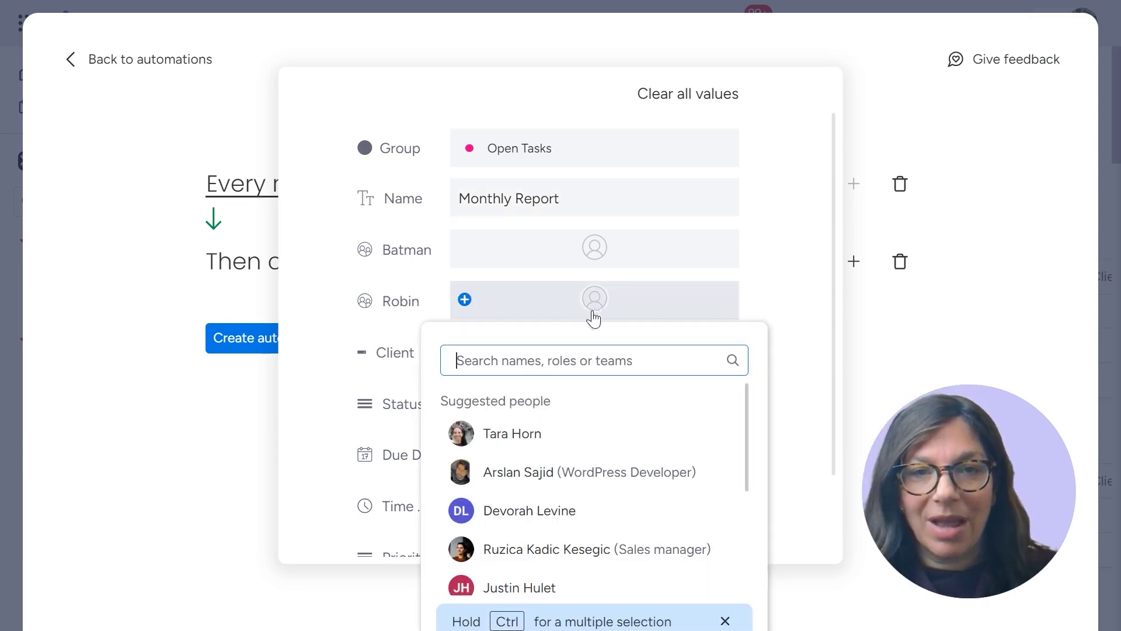
pyautogui.click(541, 435)
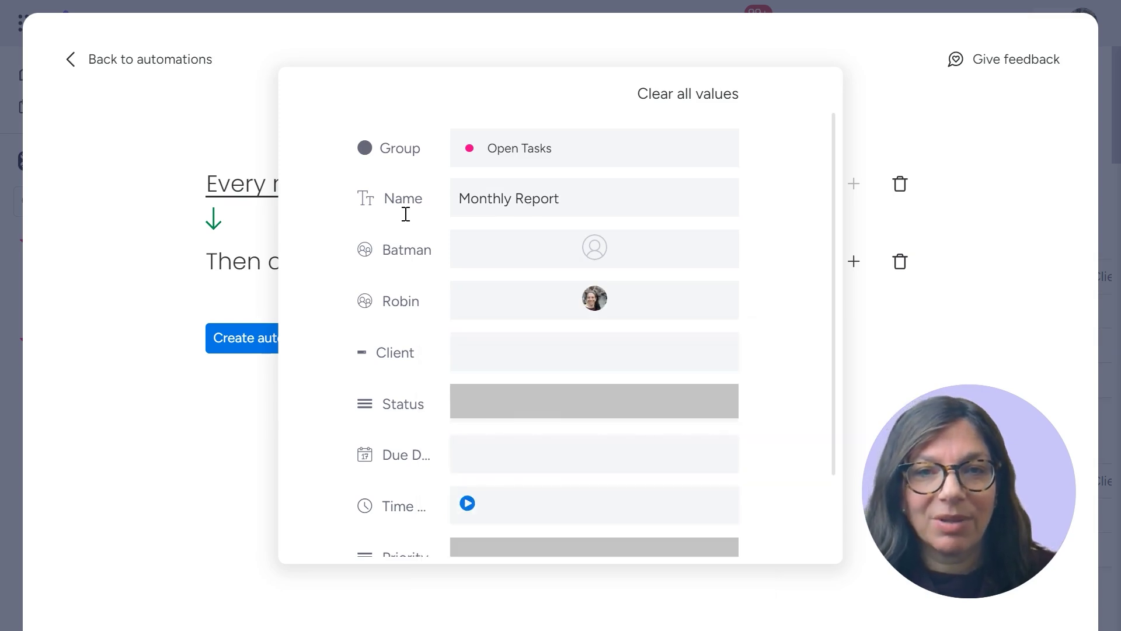
pyautogui.click(511, 408)
pyautogui.click(473, 108)
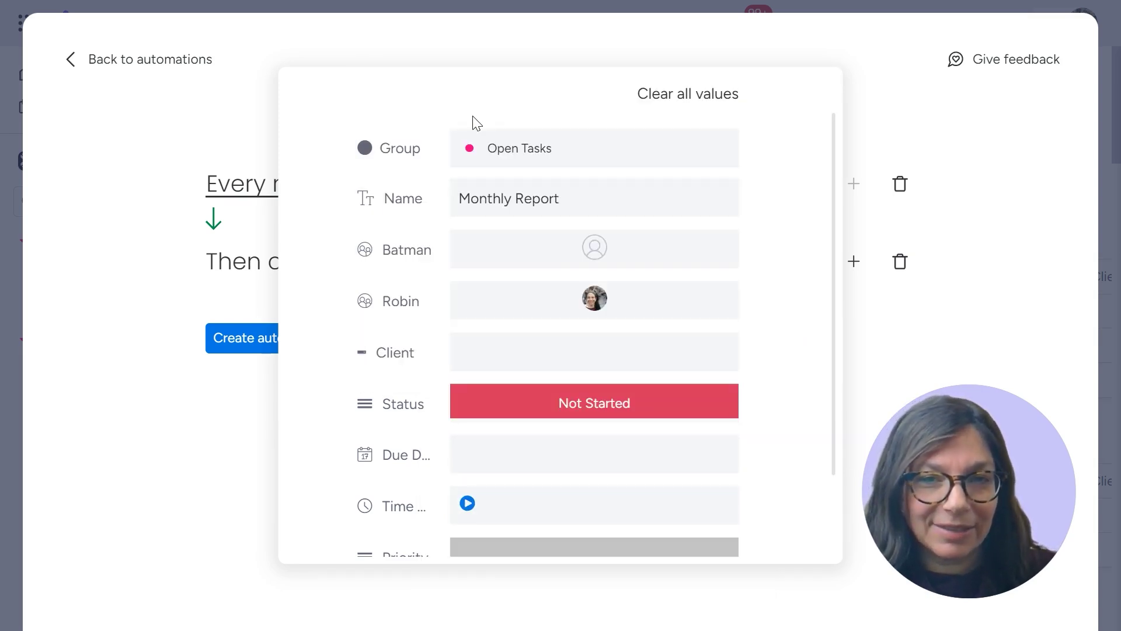
pyautogui.scroll(-1, 607, 345)
pyautogui.scroll(-3, 571, 454)
pyautogui.scroll(3, 566, 446)
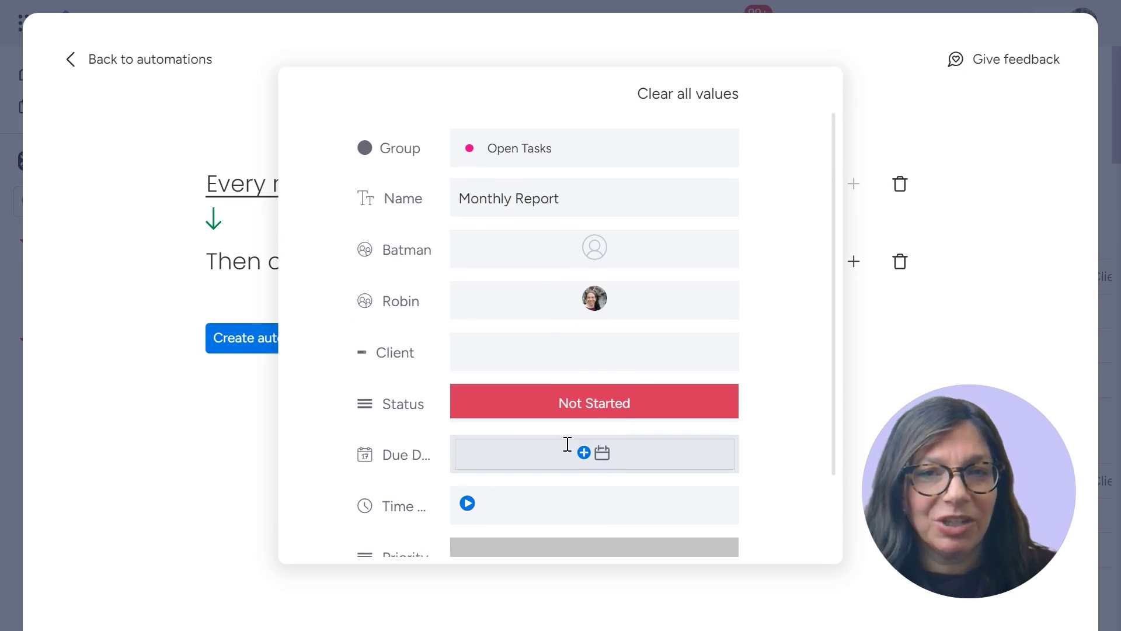
pyautogui.click(156, 239)
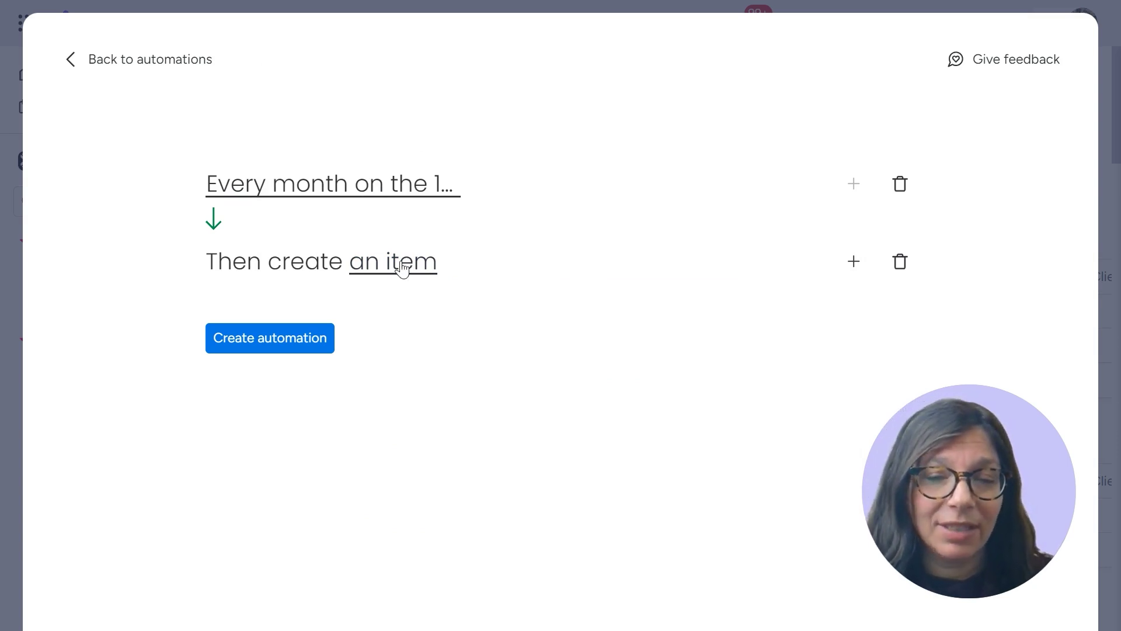
# Save the automation, then review the Tara Monthly Tasks automation's chained create-item actions.
pyautogui.click(310, 352)
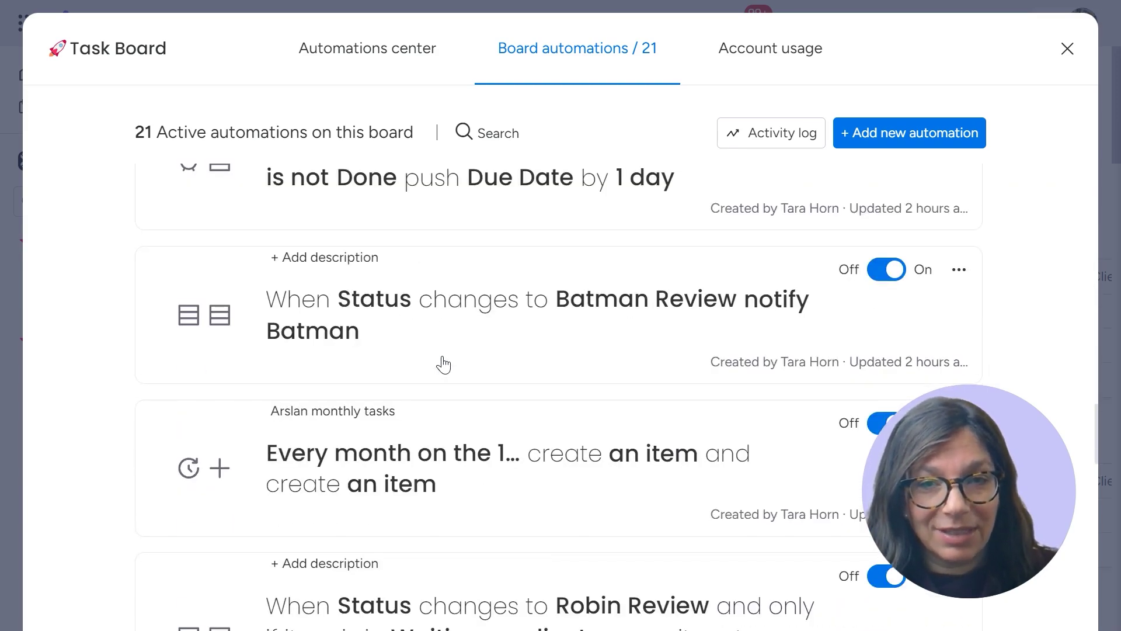
pyautogui.scroll(-15, 443, 363)
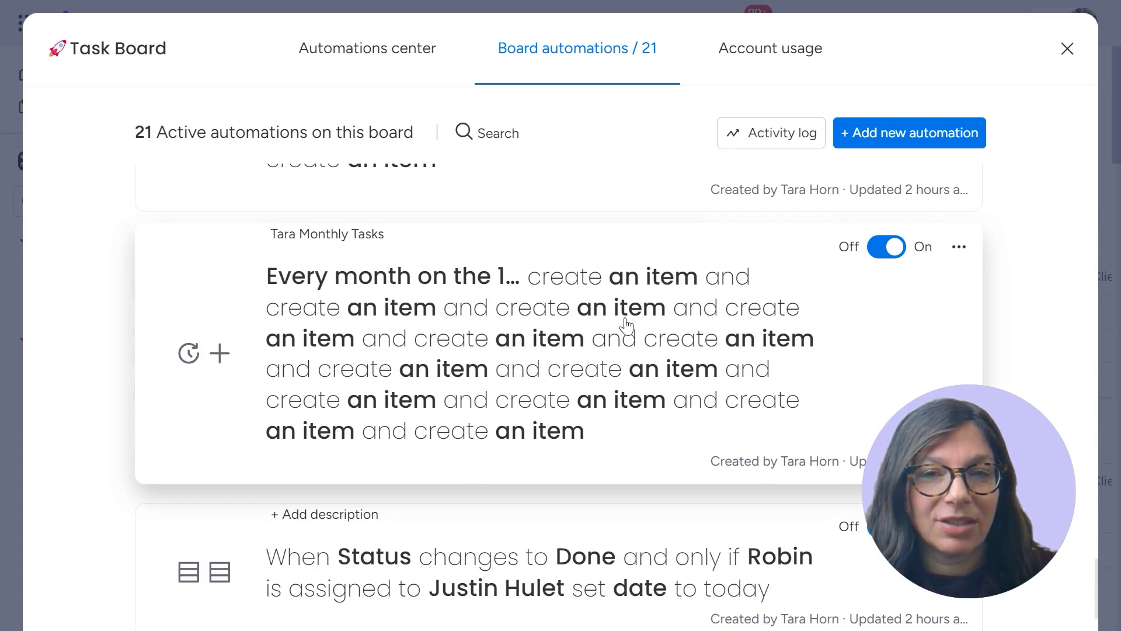
pyautogui.click(594, 337)
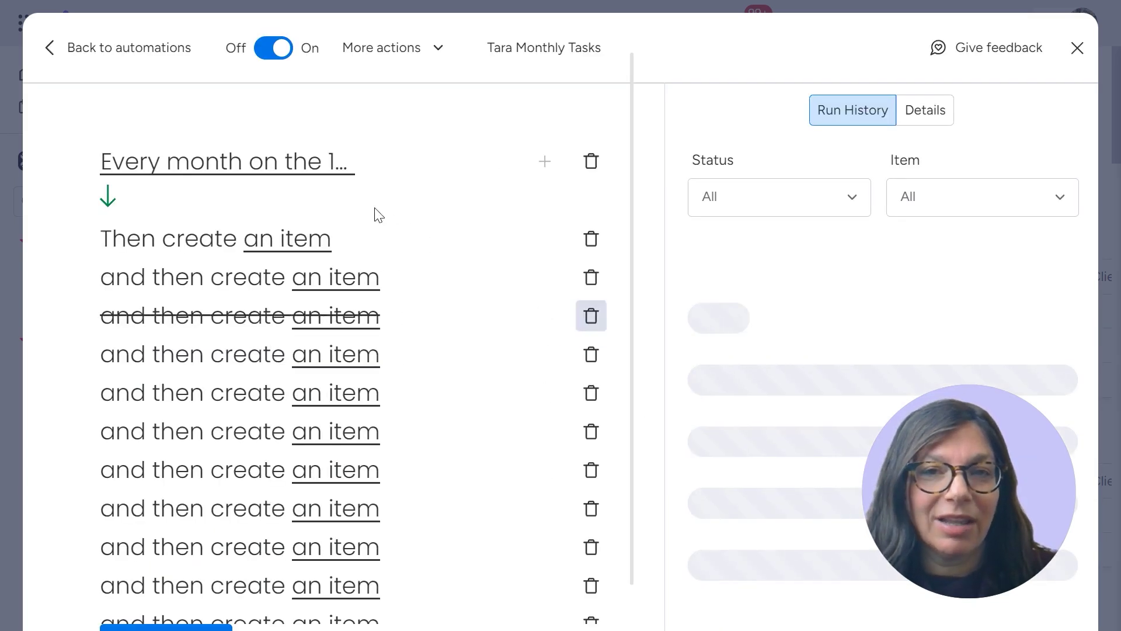
pyautogui.scroll(-2, 299, 333)
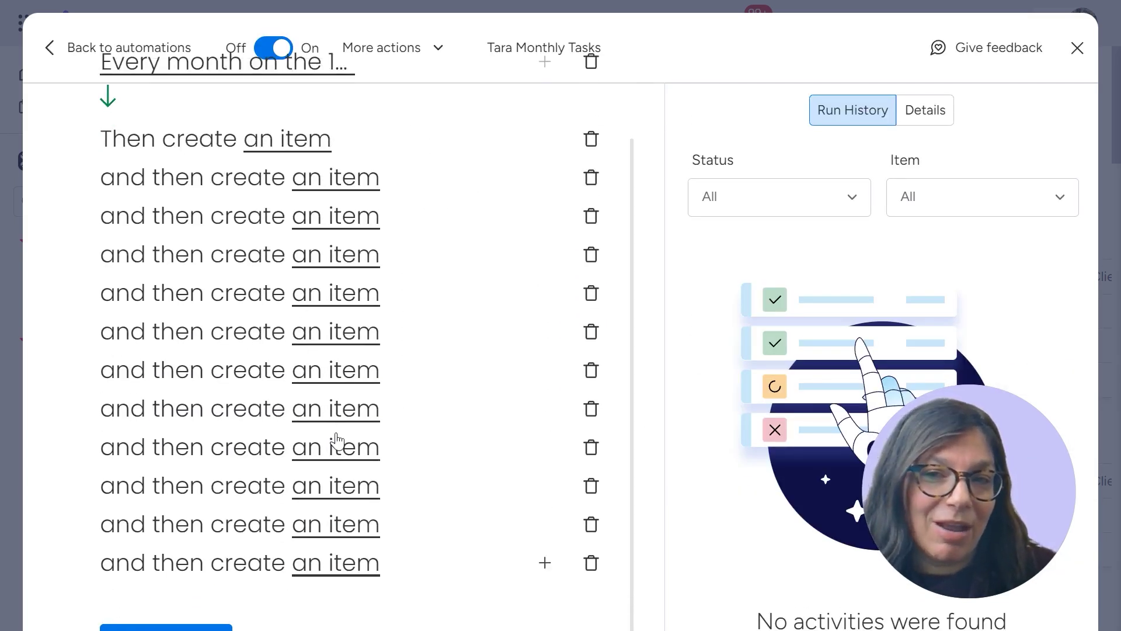
pyautogui.scroll(2, 333, 440)
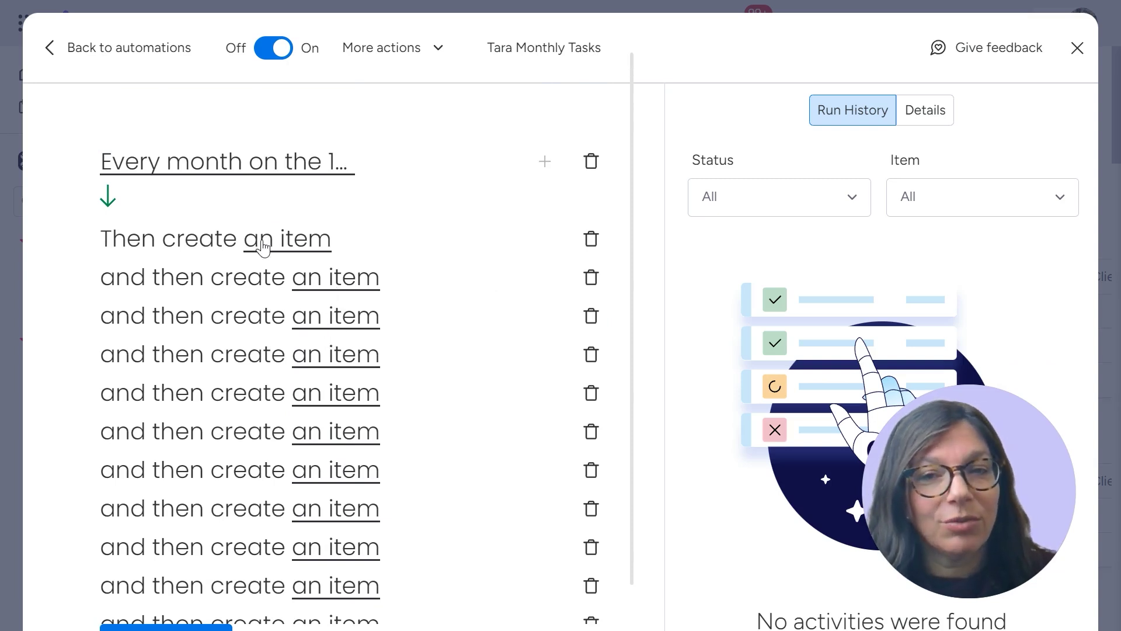
pyautogui.scroll(-2, 275, 321)
pyautogui.scroll(2, 413, 373)
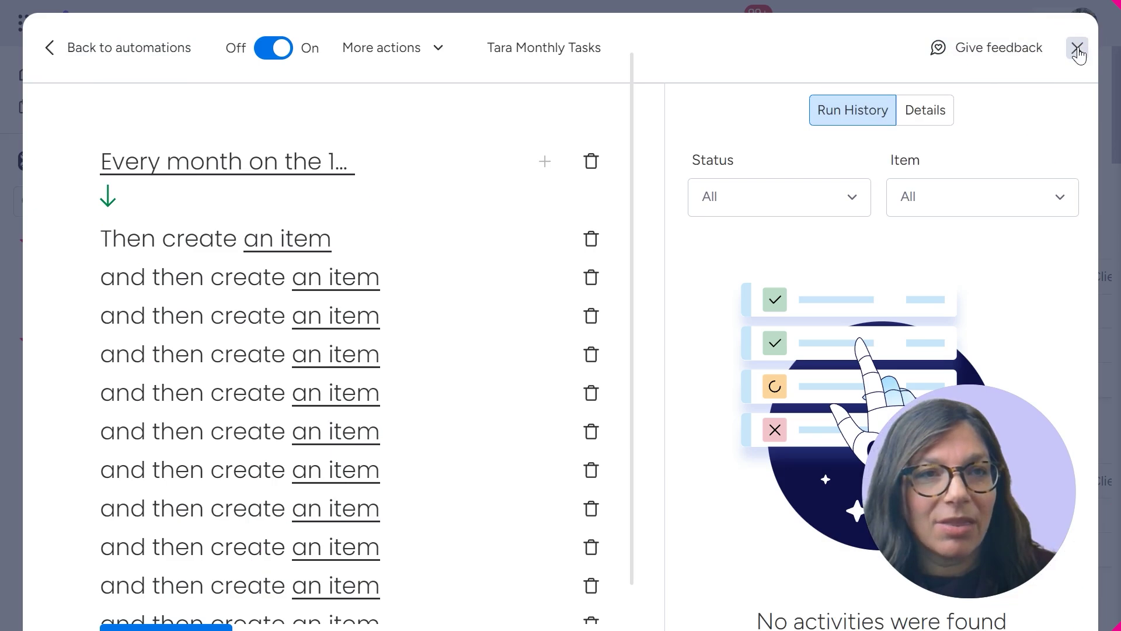
# Close the automation dialog and switch to the Recurring Tasks board.
pyautogui.click(1078, 48)
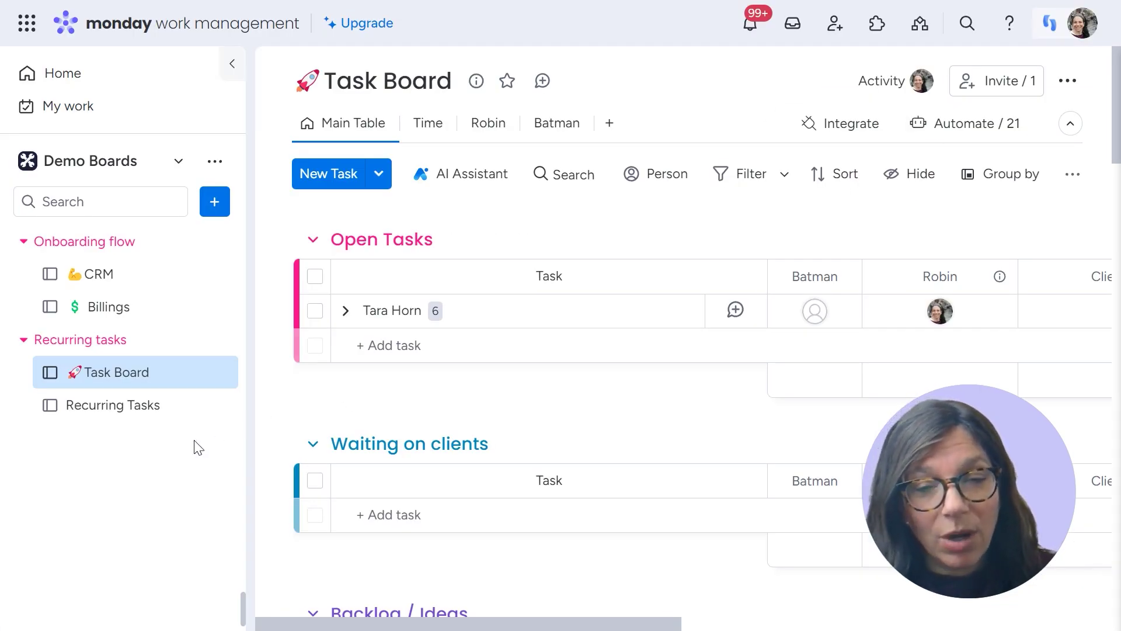
pyautogui.click(127, 412)
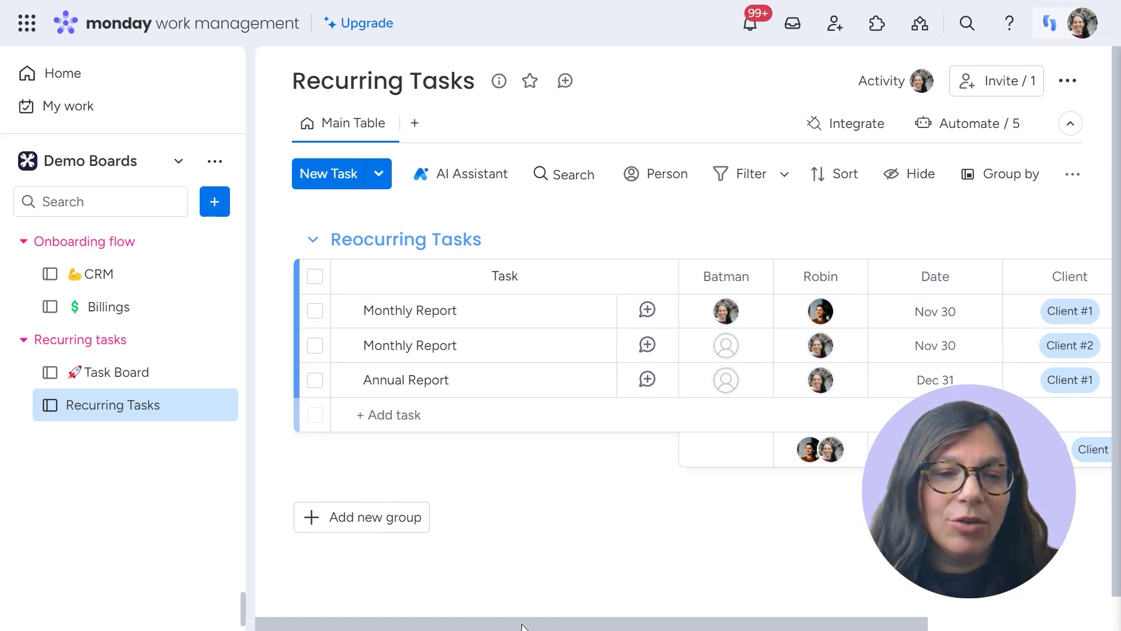
pyautogui.moveTo(523, 626)
pyautogui.mouseDown()
pyautogui.moveTo(614, 627)
pyautogui.moveTo(517, 622)
pyautogui.mouseUp()
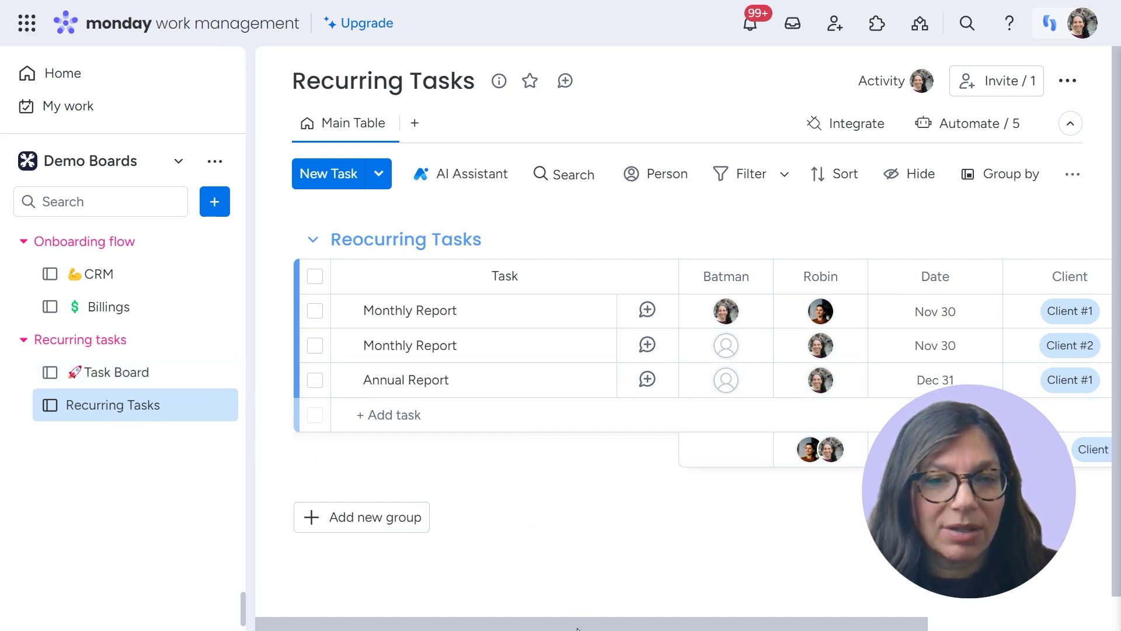
pyautogui.moveTo(584, 628); pyautogui.dragTo(835, 618)
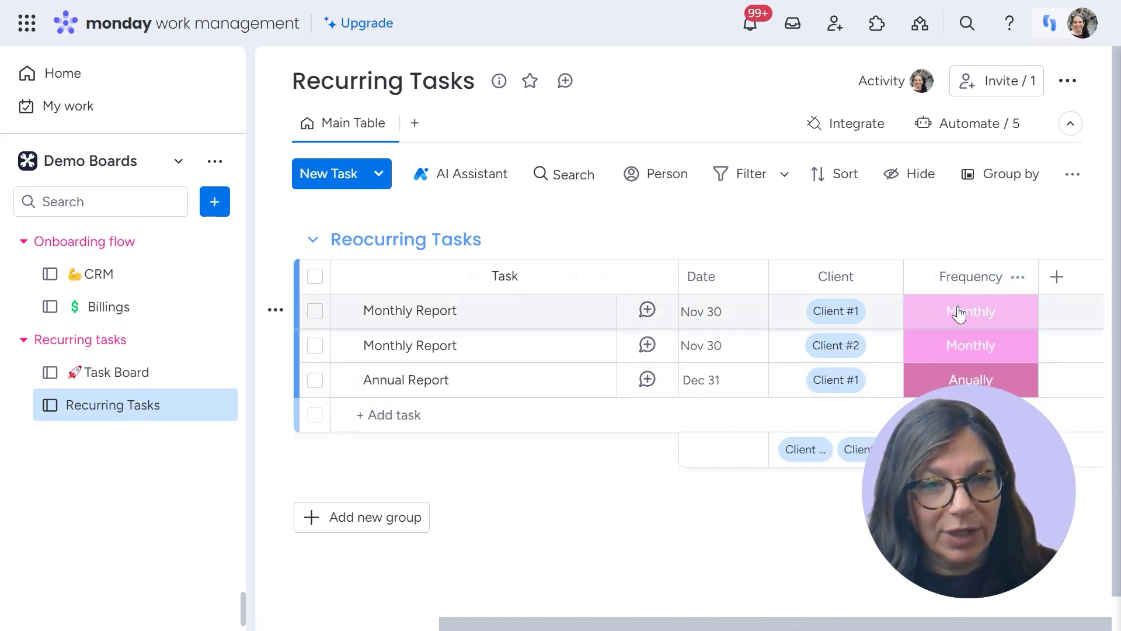
pyautogui.click(965, 319)
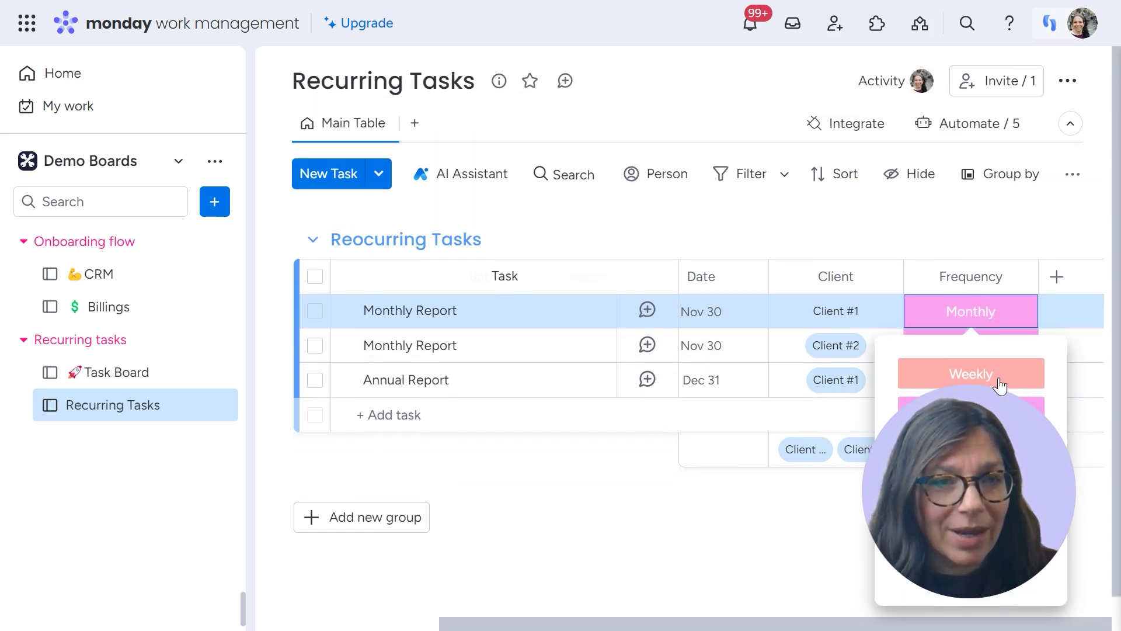
pyautogui.click(965, 314)
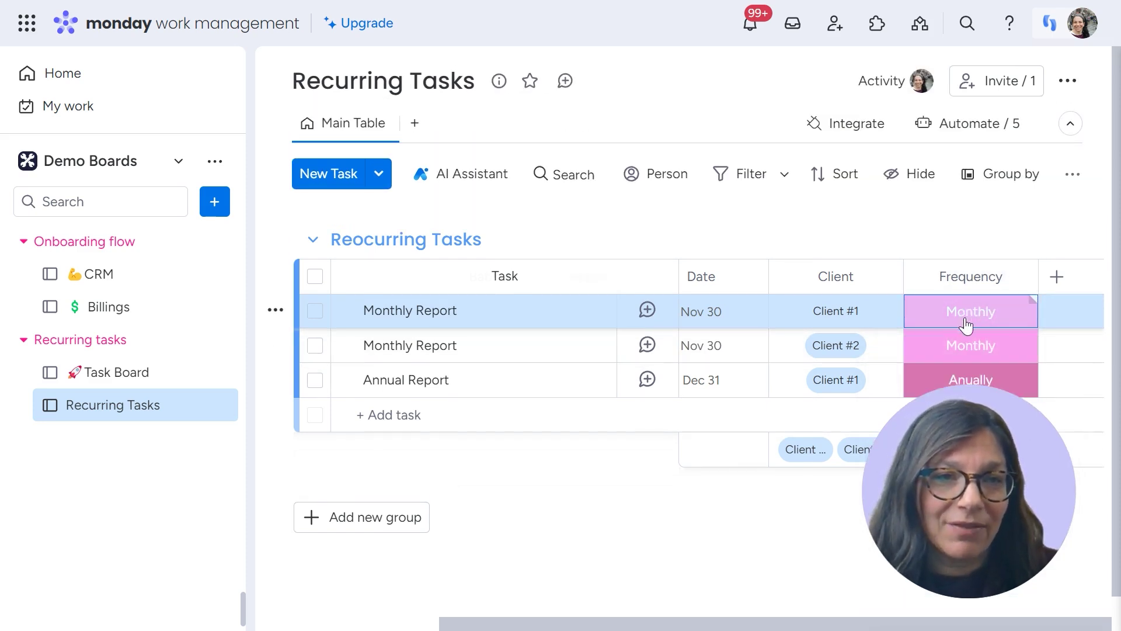
pyautogui.click(852, 227)
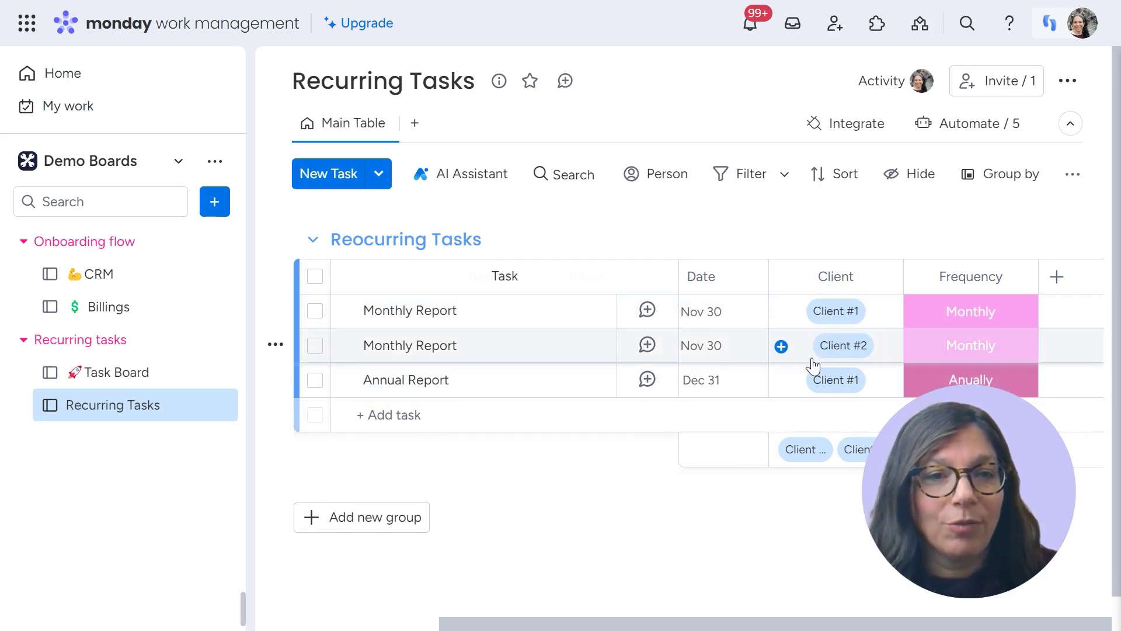
pyautogui.moveTo(678, 625); pyautogui.dragTo(424, 616)
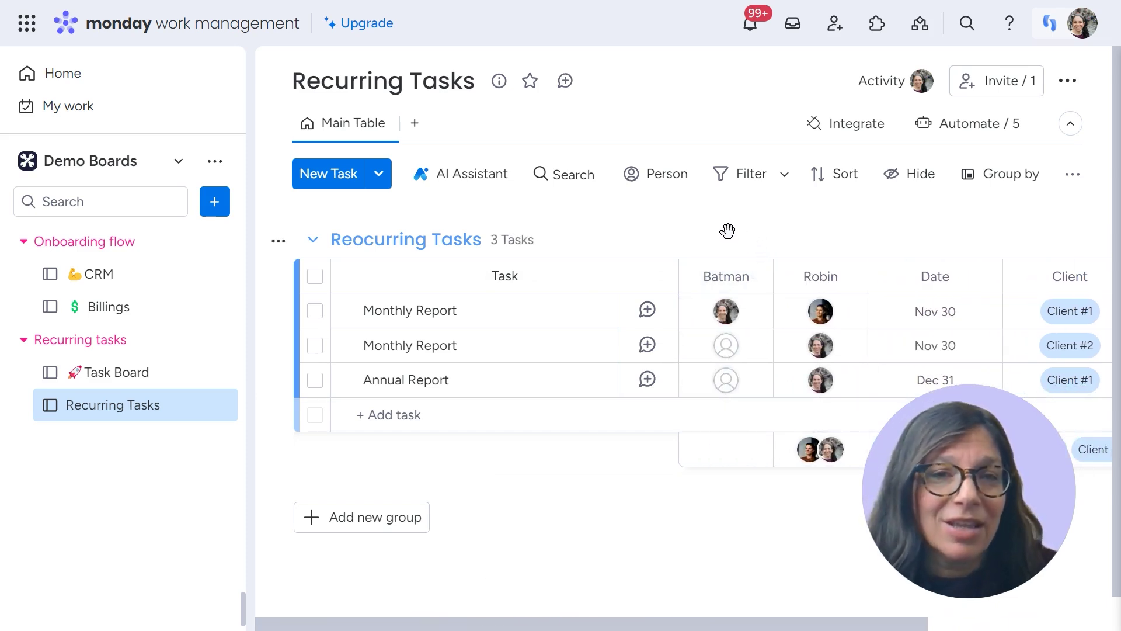
# Check the 'When Date arrives create an item' column mapping, then return to the automations list.
pyautogui.click(959, 135)
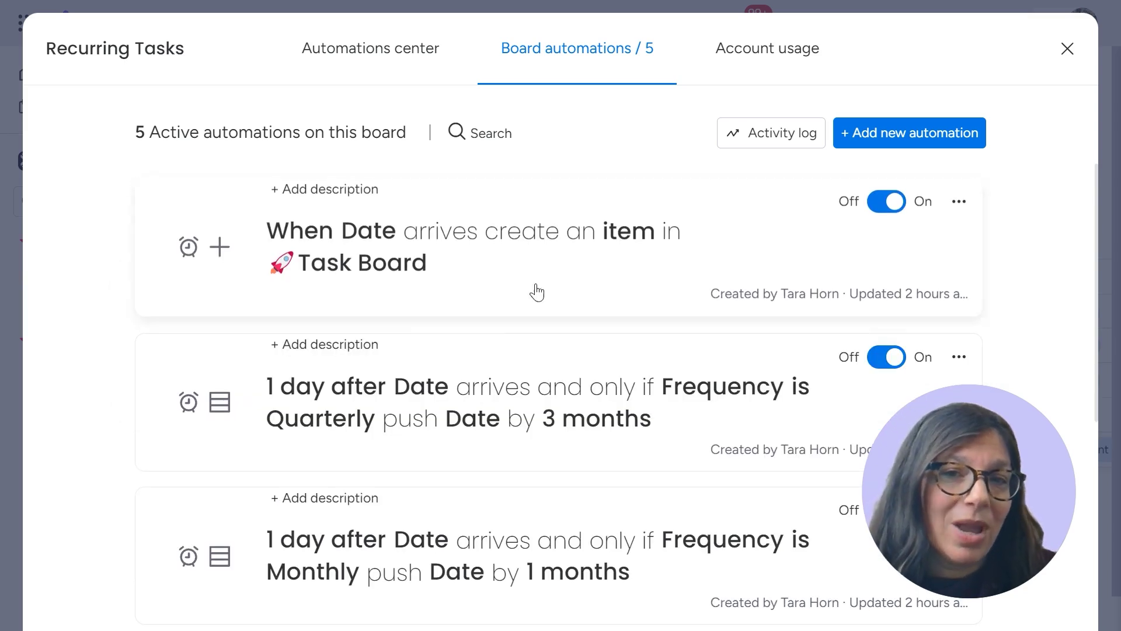
pyautogui.click(619, 263)
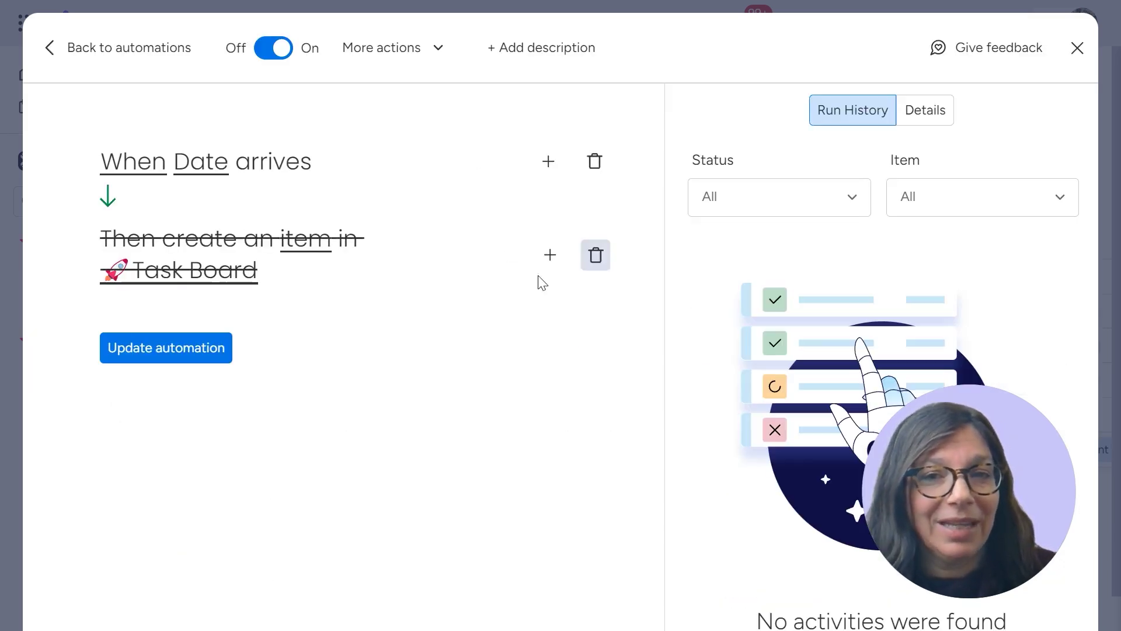
pyautogui.click(305, 250)
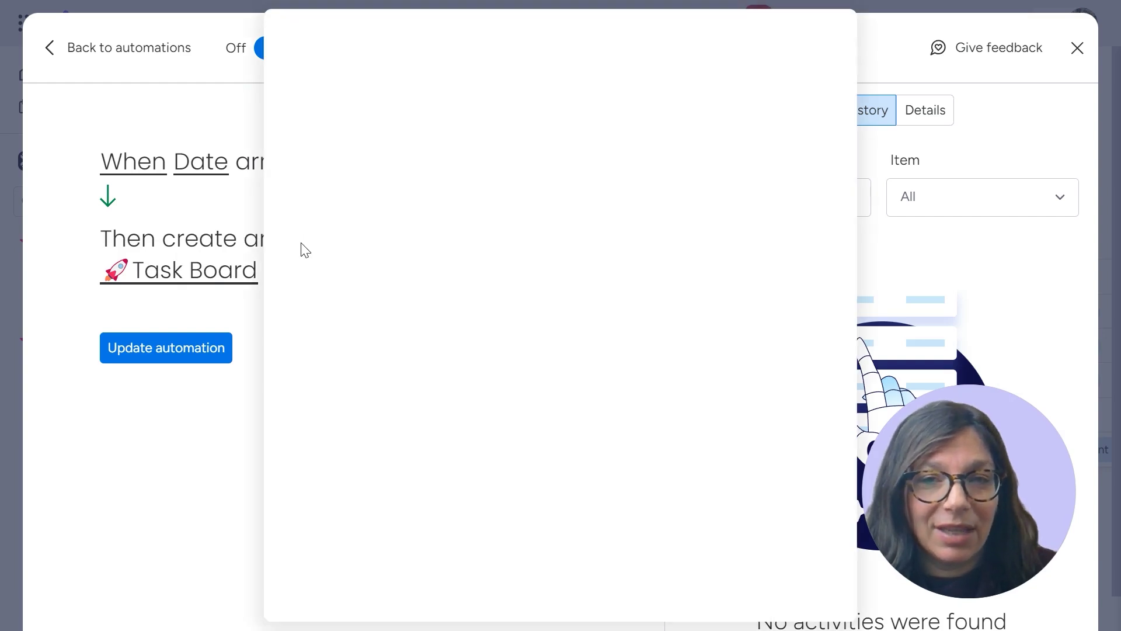
pyautogui.scroll(-2, 555, 327)
pyautogui.scroll(2, 570, 405)
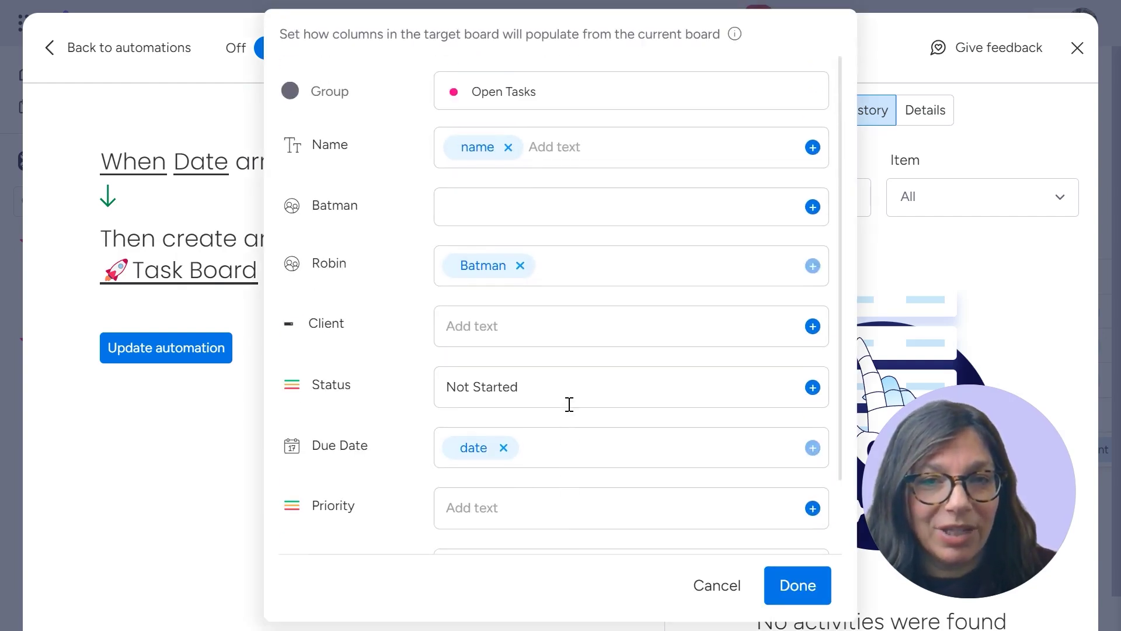
pyautogui.click(105, 432)
pyautogui.click(65, 53)
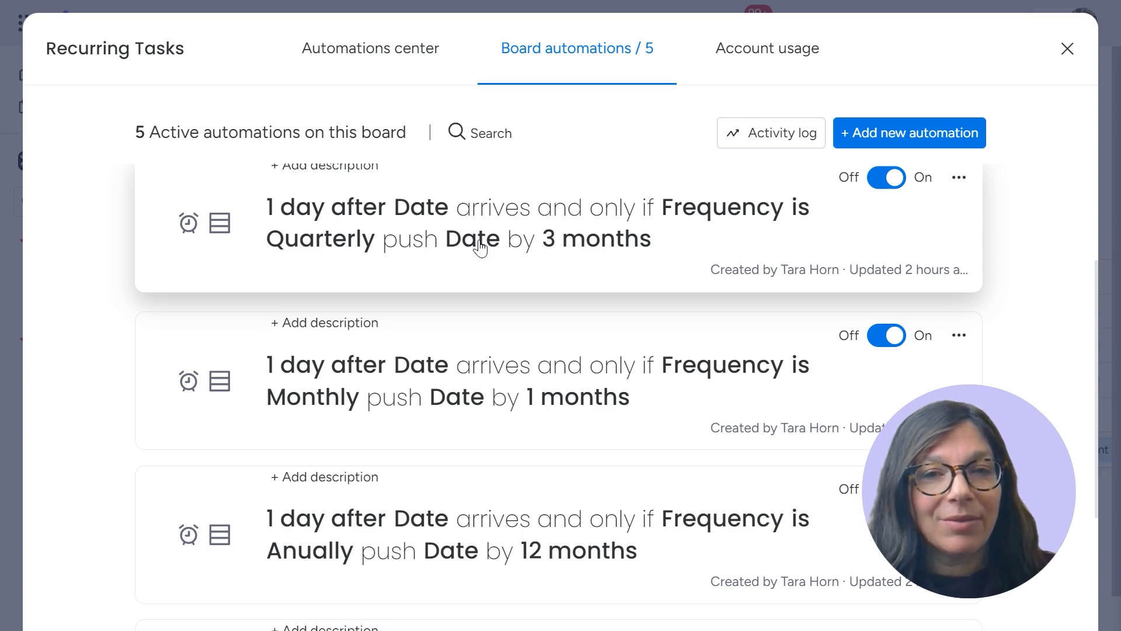
# Review the Quarterly date-push automation and its options, then close the automations list.
pyautogui.click(533, 244)
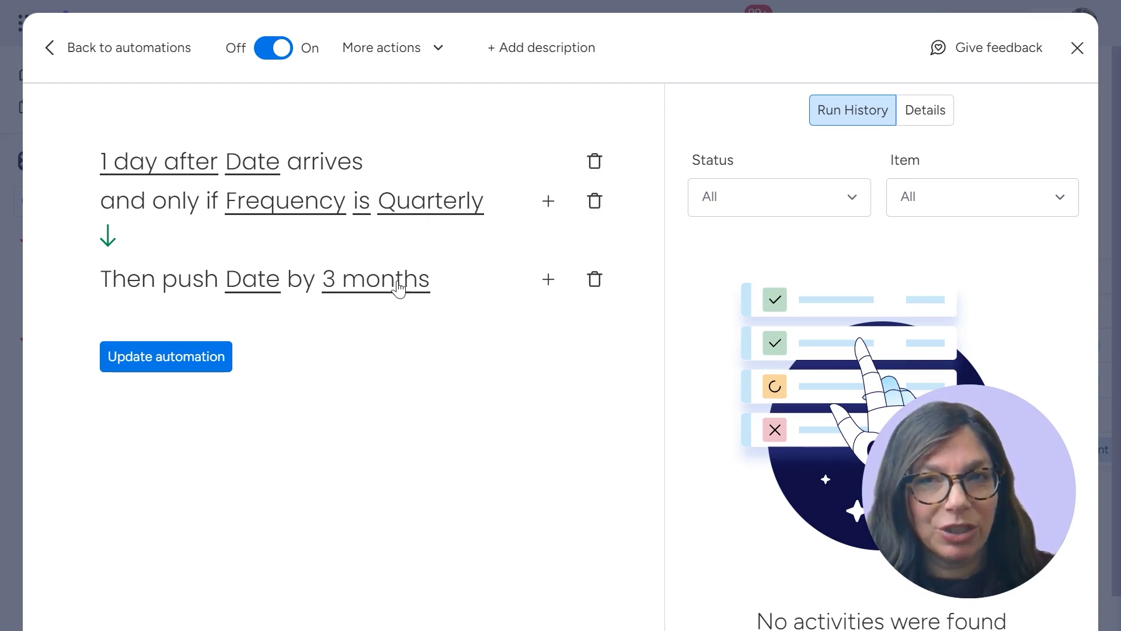
pyautogui.click(63, 46)
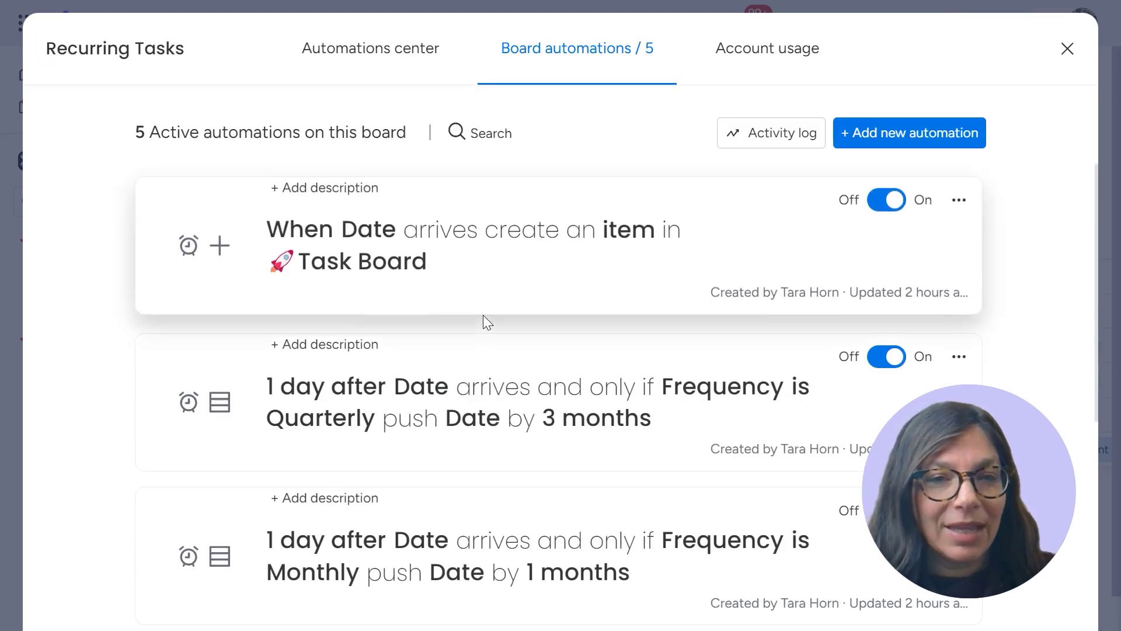
pyautogui.scroll(-3, 483, 320)
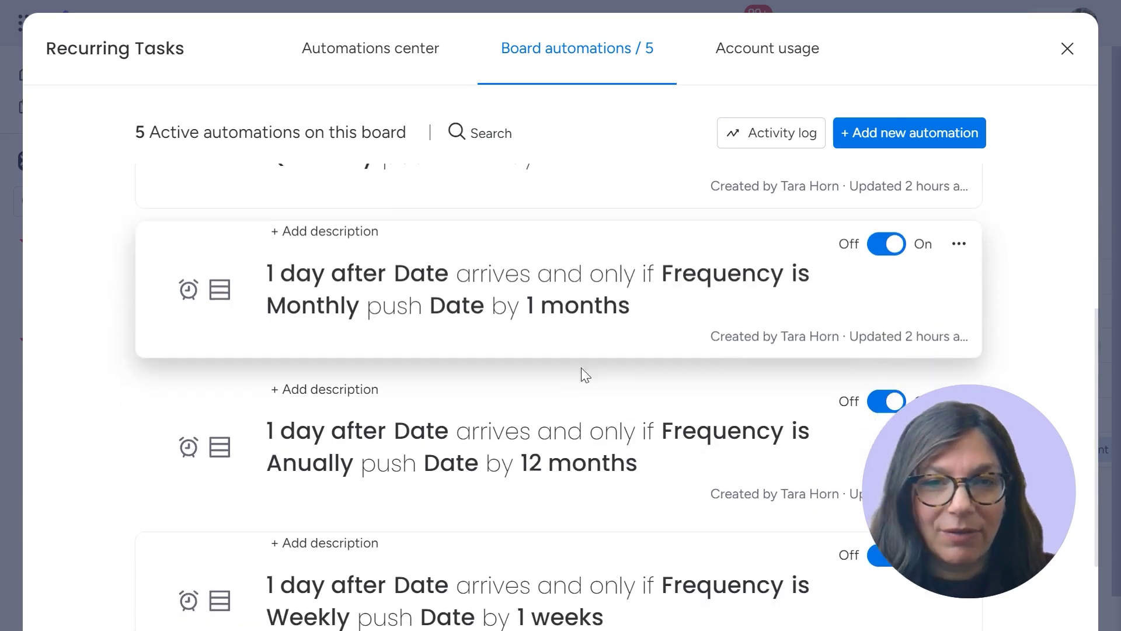
pyautogui.scroll(-2, 578, 380)
pyautogui.scroll(-2, 603, 439)
pyautogui.scroll(5, 571, 471)
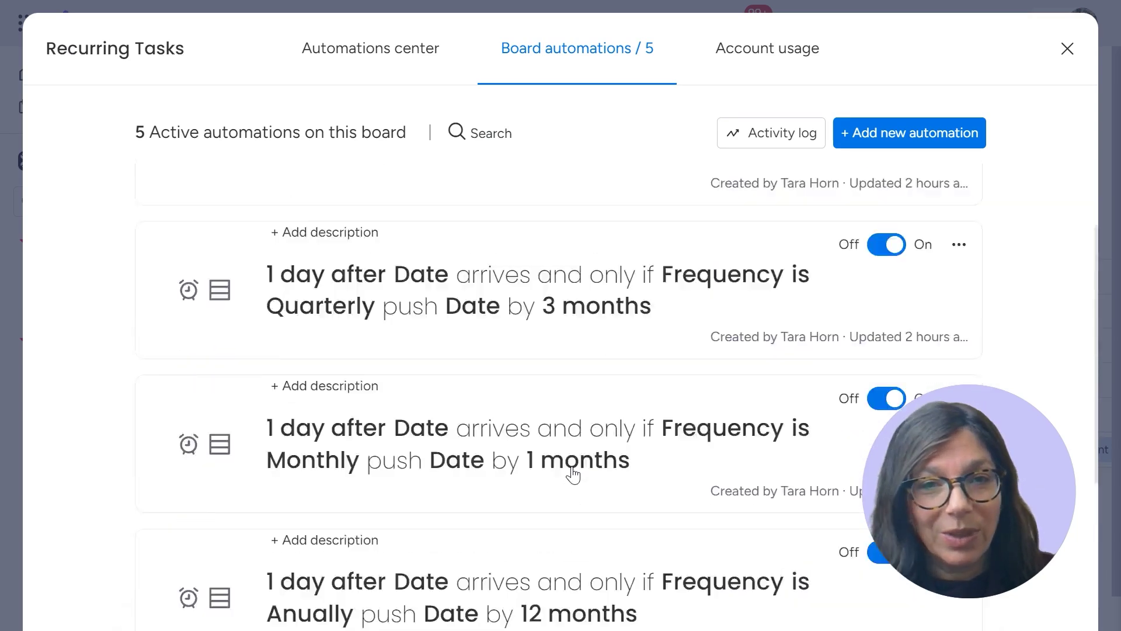
pyautogui.scroll(-2, 654, 307)
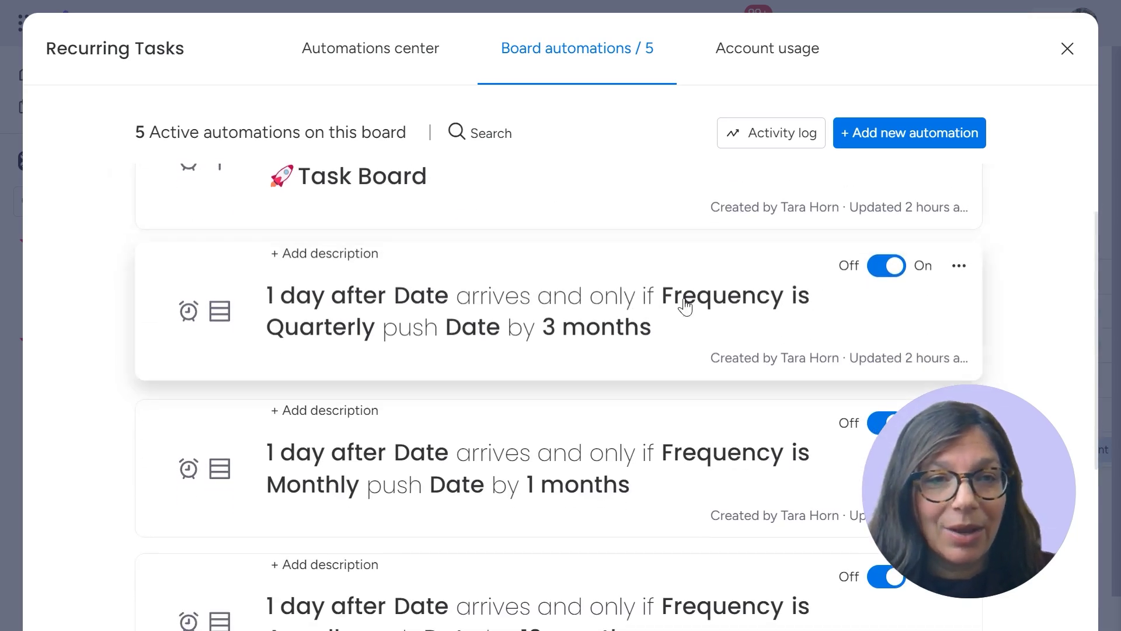
pyautogui.click(961, 267)
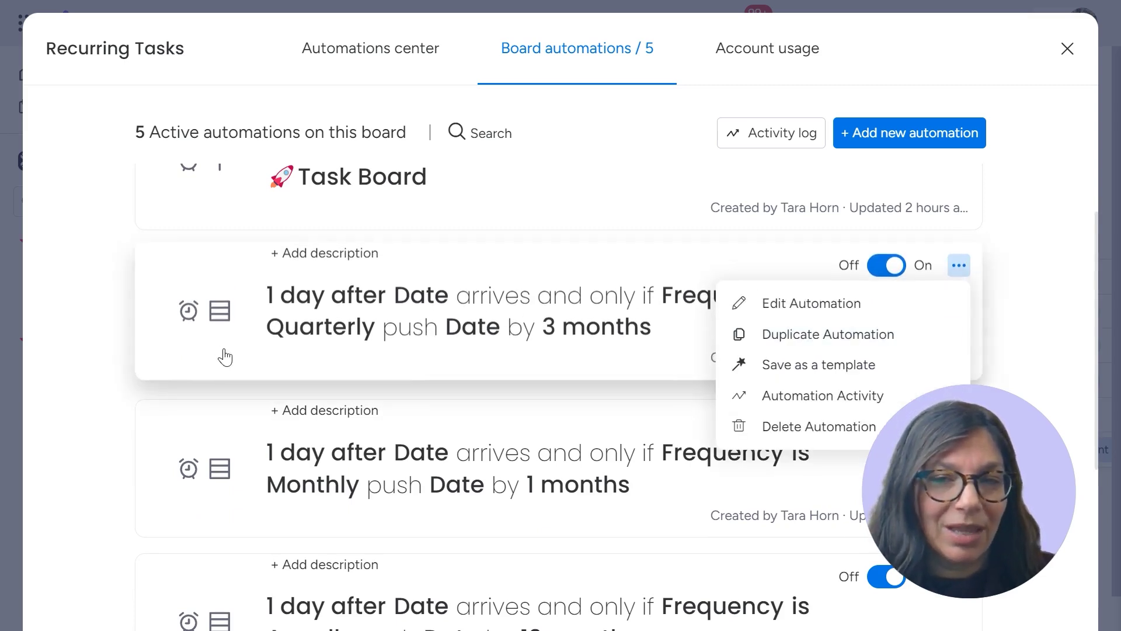
pyautogui.click(82, 332)
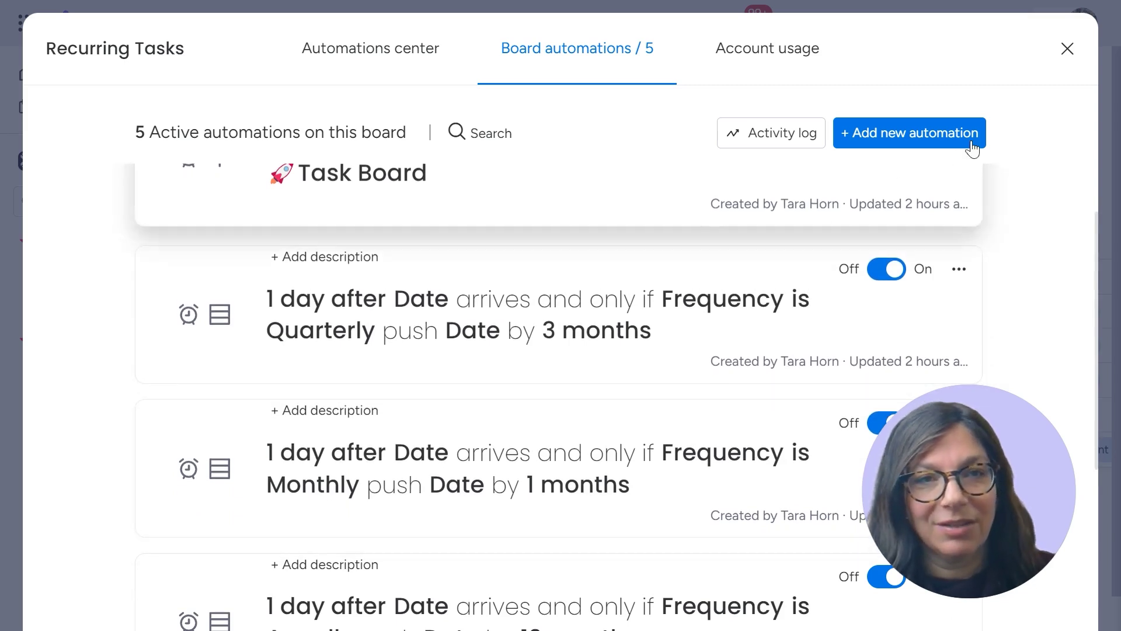
pyautogui.click(1063, 48)
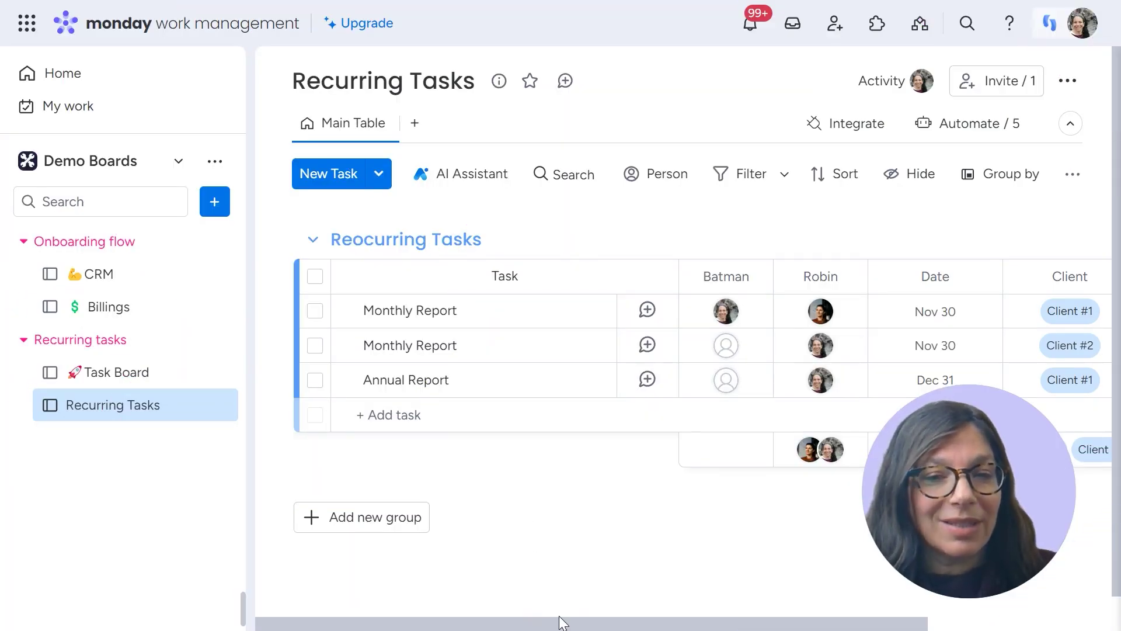
pyautogui.hscroll(2, 560, 626)
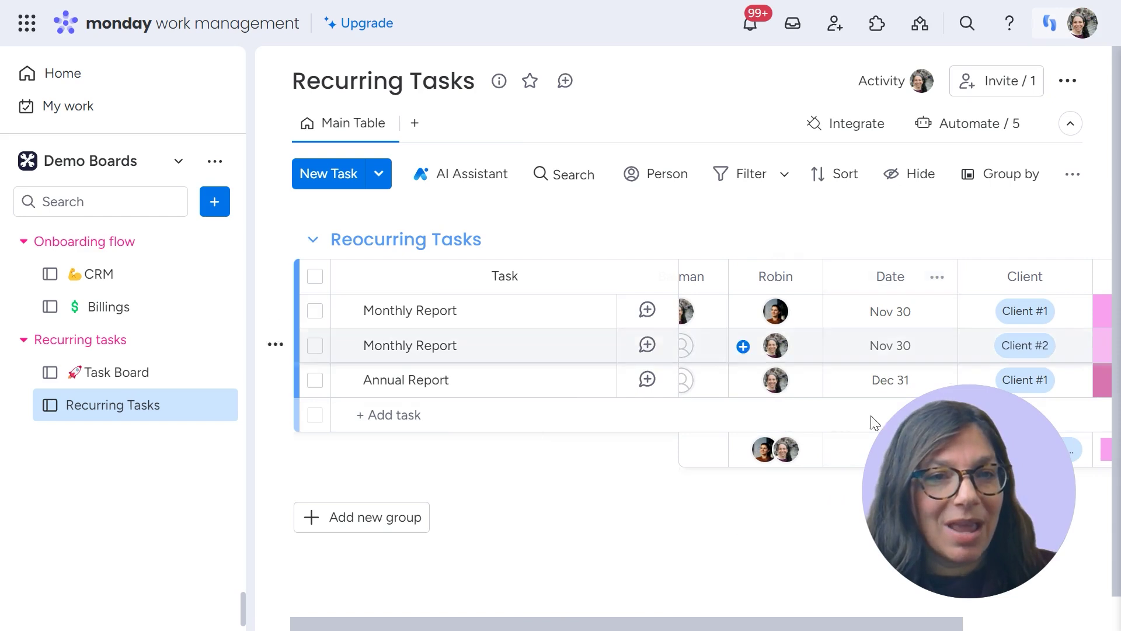
pyautogui.moveTo(761, 625); pyautogui.dragTo(863, 625)
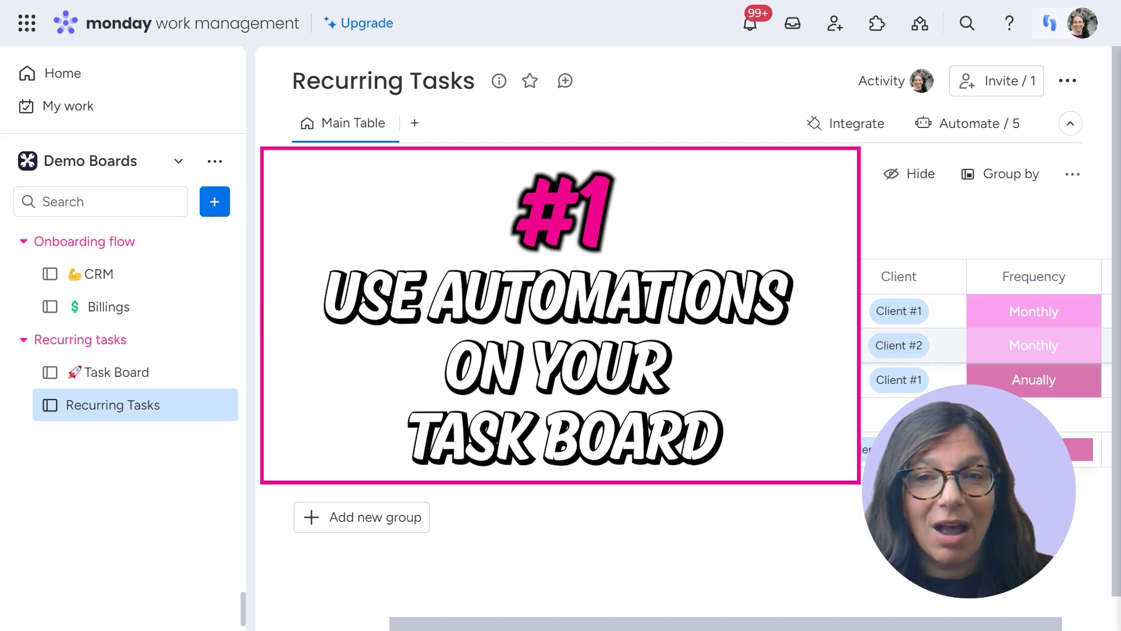
# Go to the Task Board from the left sidebar.
pyautogui.click(162, 371)
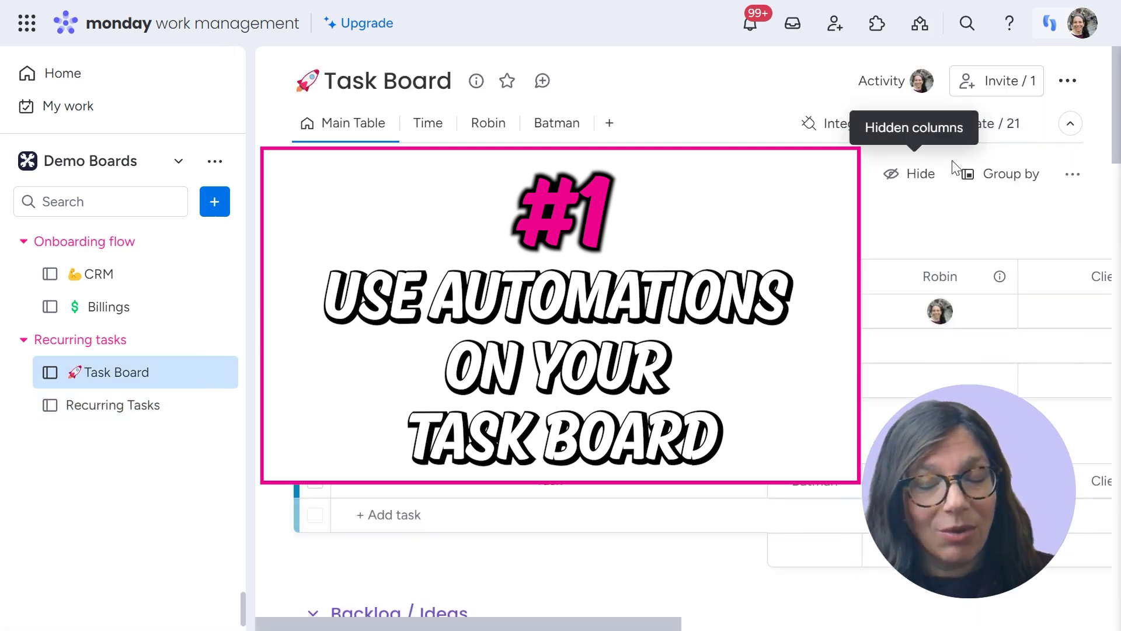